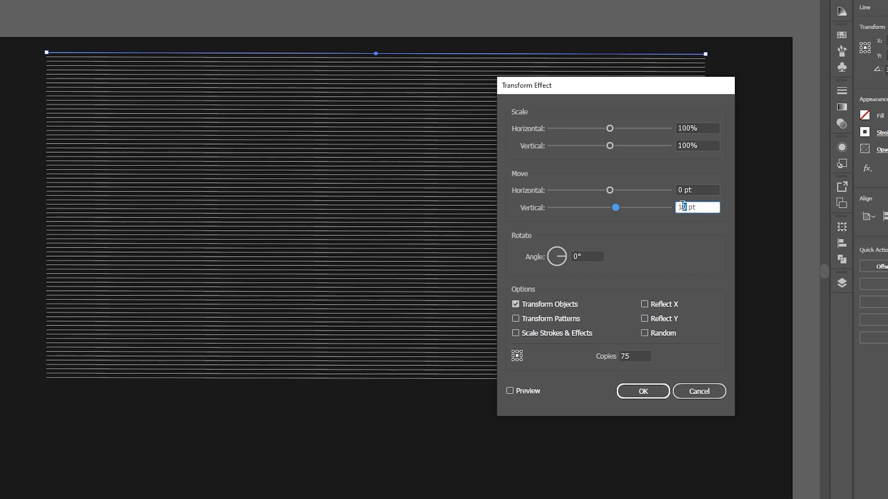
# - Set the vertical move of the line's Transform effect to 12 pt, preview it and apply it with 75 copies
pyautogui.write('2')
pyautogui.click(511, 391)
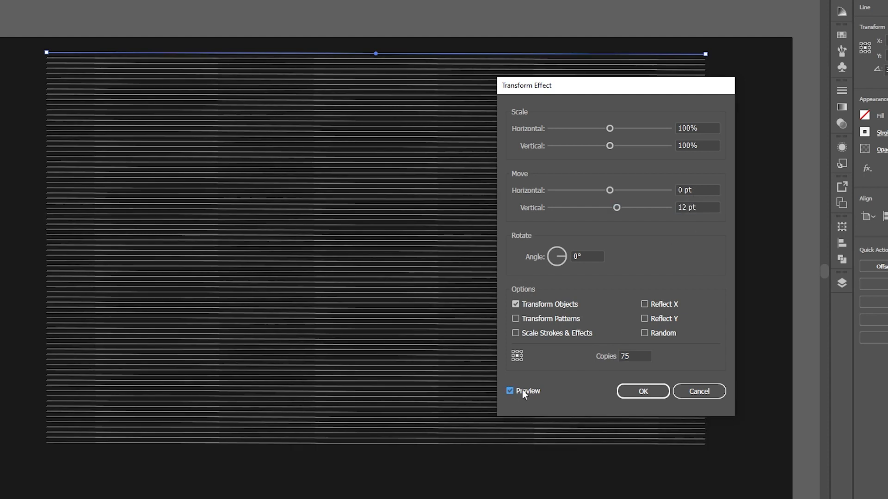
pyautogui.click(644, 391)
# - Expand the appearance of the repeated lines and centre the resulting group vertically on the artboard
pyautogui.click(5, 49)
pyautogui.click(188, 90)
pyautogui.click(191, 95)
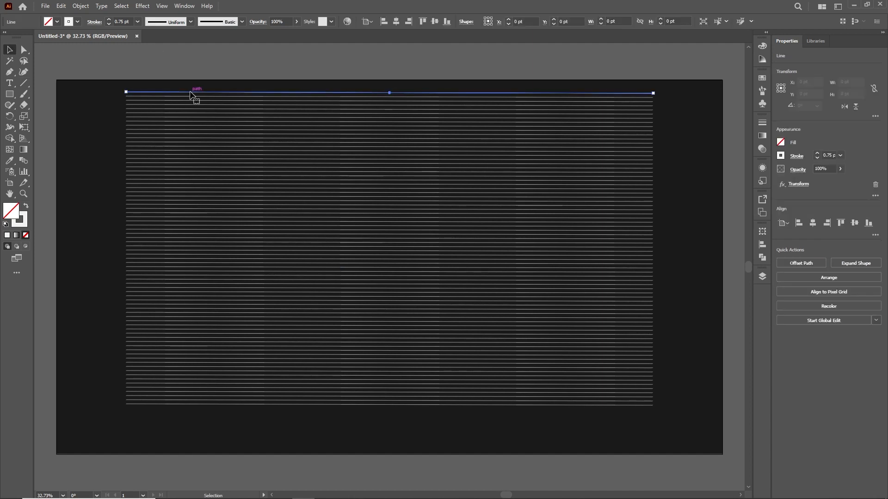
pyautogui.click(84, 6)
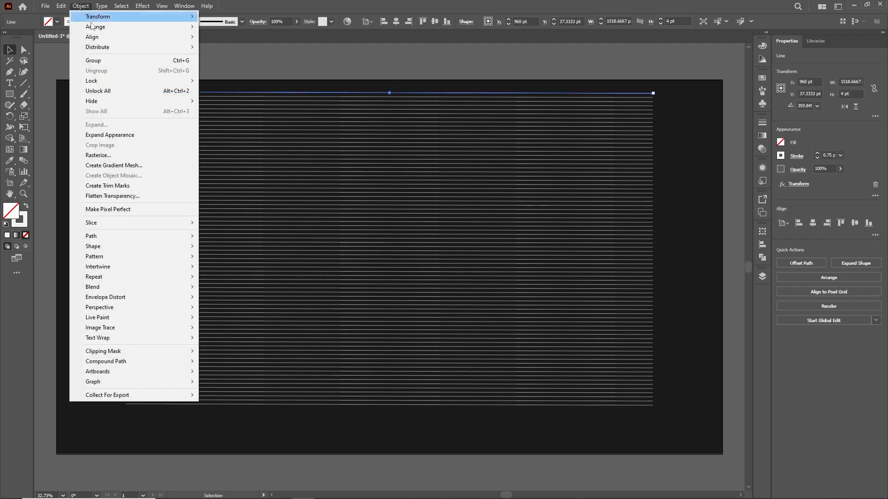
pyautogui.click(118, 134)
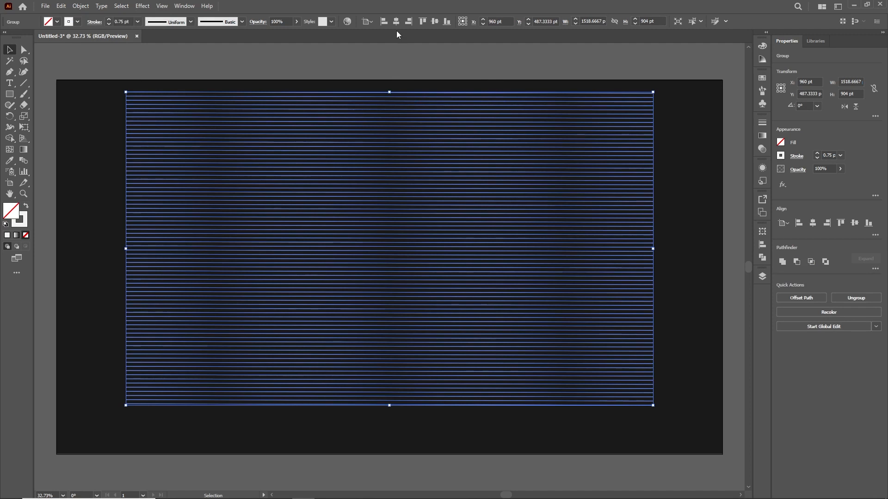
pyautogui.click(437, 22)
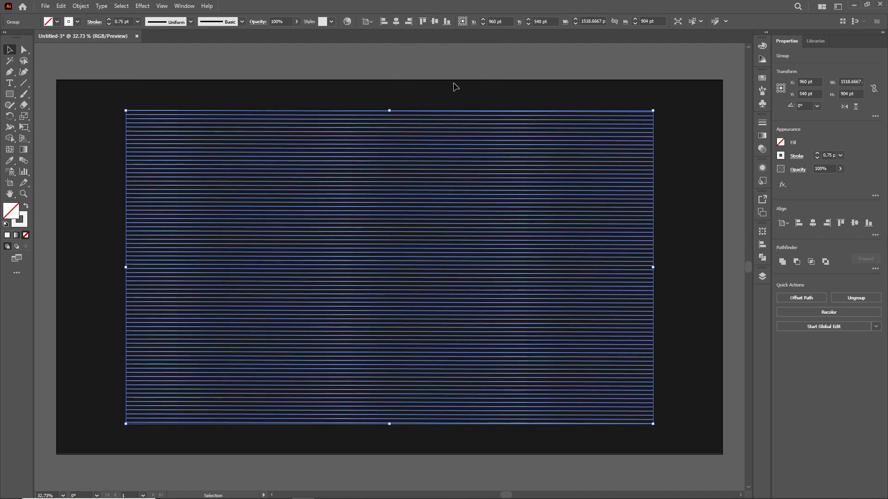
pyautogui.click(450, 49)
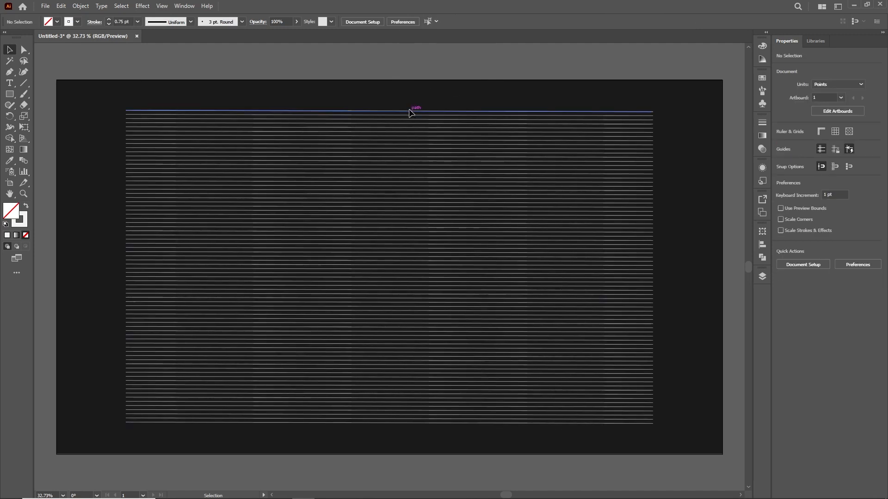
# - Apply an envelope distort mesh with 1 row and 10 columns to the line group
pyautogui.click(409, 111)
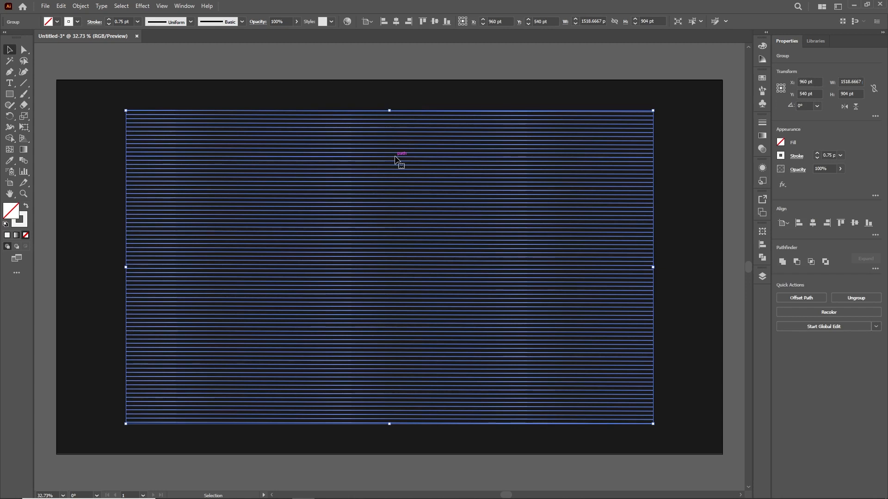
pyautogui.click(80, 6)
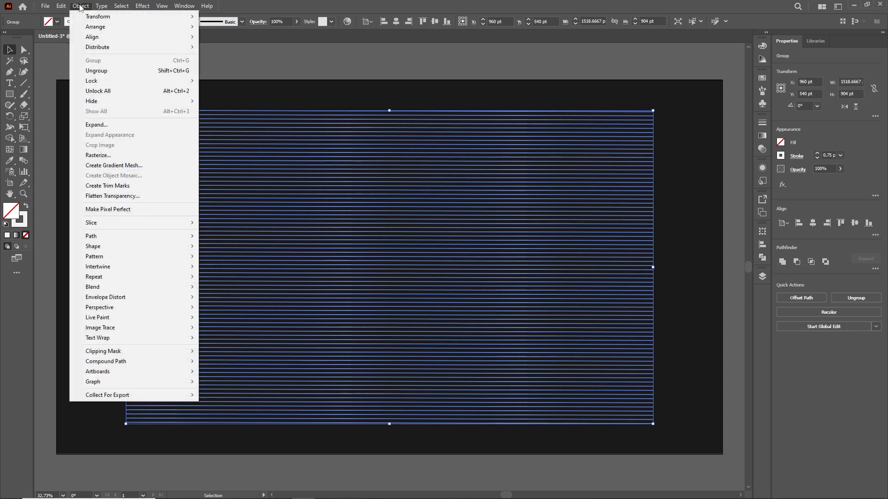
pyautogui.moveTo(159, 299)
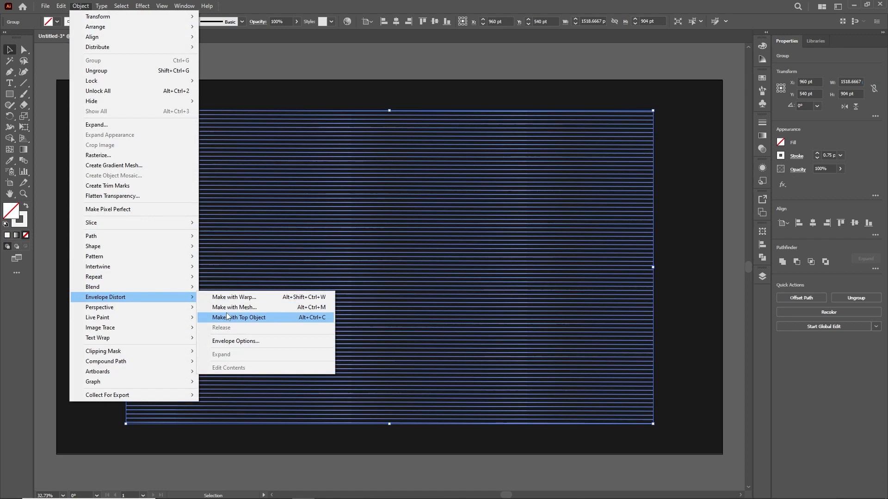
pyautogui.click(229, 308)
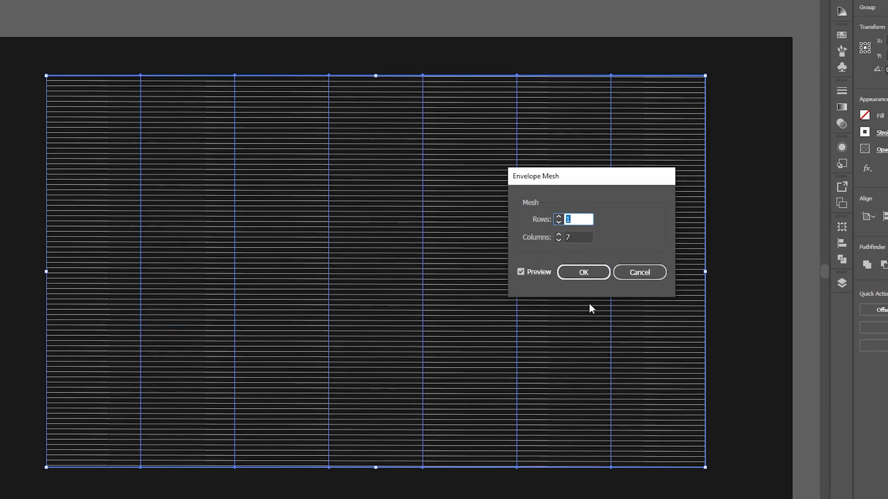
pyautogui.click(574, 238)
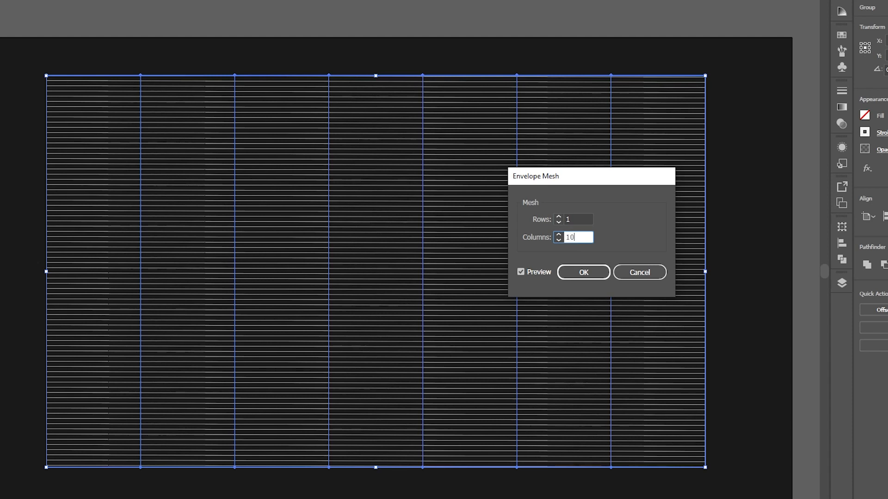
pyautogui.click(520, 272)
pyautogui.click(519, 272)
pyautogui.click(583, 273)
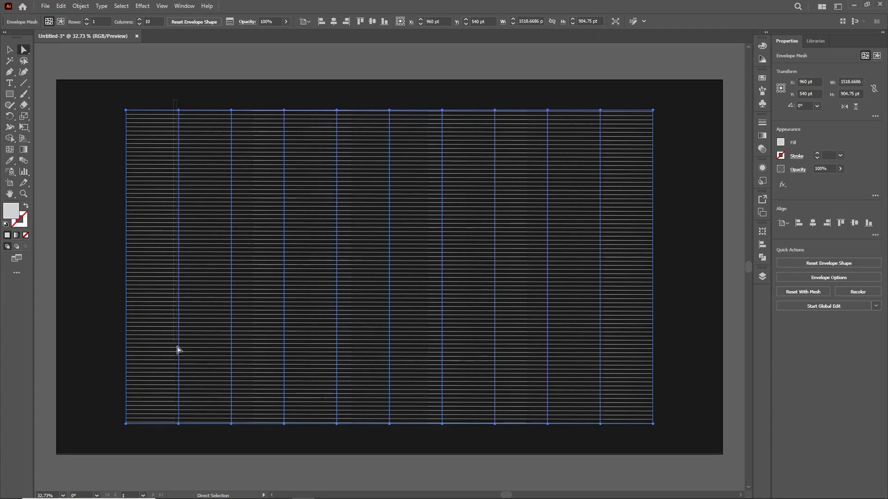
# - Select the mesh points of every second column line and raise them about 130 pt to bend the lines into waves
pyautogui.moveTo(179, 350); pyautogui.dragTo(187, 430)
pyautogui.moveTo(289, 148); pyautogui.dragTo(296, 437)
pyautogui.moveTo(395, 410); pyautogui.dragTo(399, 441)
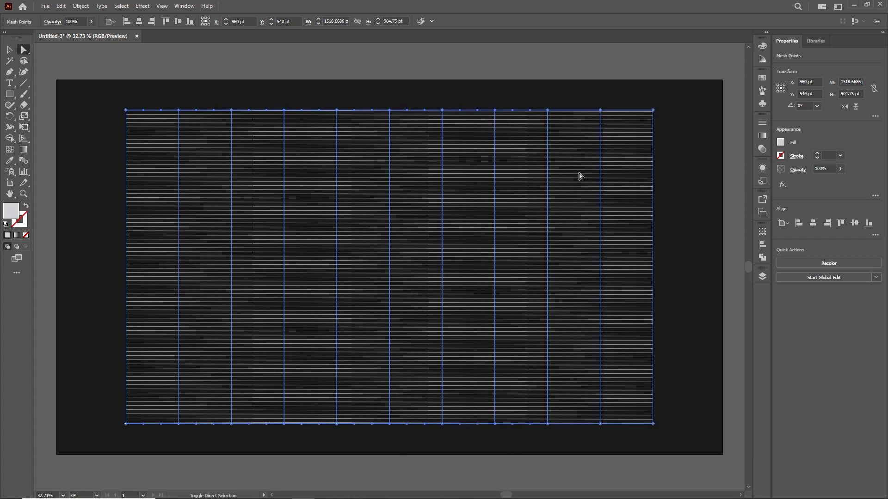
pyautogui.moveTo(625, 429); pyautogui.dragTo(623, 426)
pyautogui.press('Up')
pyautogui.press('Up')
pyautogui.press('Up')
pyautogui.press('Up')
pyautogui.press('Up')
pyautogui.press('Up')
pyautogui.press('Up')
pyautogui.press('Up')
pyautogui.press('Up')
pyautogui.press('Up')
pyautogui.press('Up')
pyautogui.press('Up')
pyautogui.press('Up')
pyautogui.press('Up')
pyautogui.press('Up')
pyautogui.press('Up')
pyautogui.press('Up')
pyautogui.press('Up')
pyautogui.press('Up')
pyautogui.press('Up')
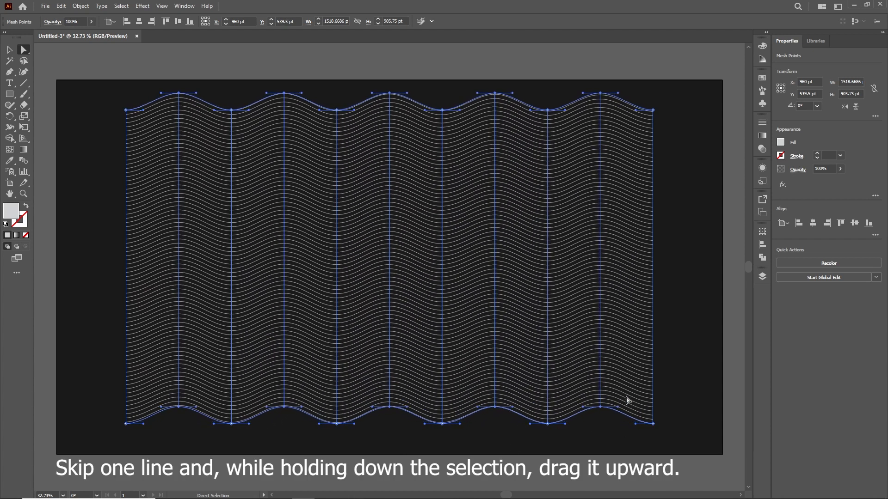
pyautogui.press('Up')
pyautogui.press('Up')
pyautogui.press('Up')
pyautogui.press('Up')
pyautogui.press('Up')
pyautogui.press('Up')
pyautogui.press('Up')
pyautogui.press('Up')
pyautogui.press('Up')
pyautogui.press('Up')
pyautogui.press('Up')
pyautogui.press('Up')
pyautogui.press('Up')
pyautogui.press('Up')
pyautogui.press('Up')
pyautogui.press('Up')
pyautogui.press('Up')
pyautogui.press('Up')
pyautogui.press('Up')
pyautogui.press('Up')
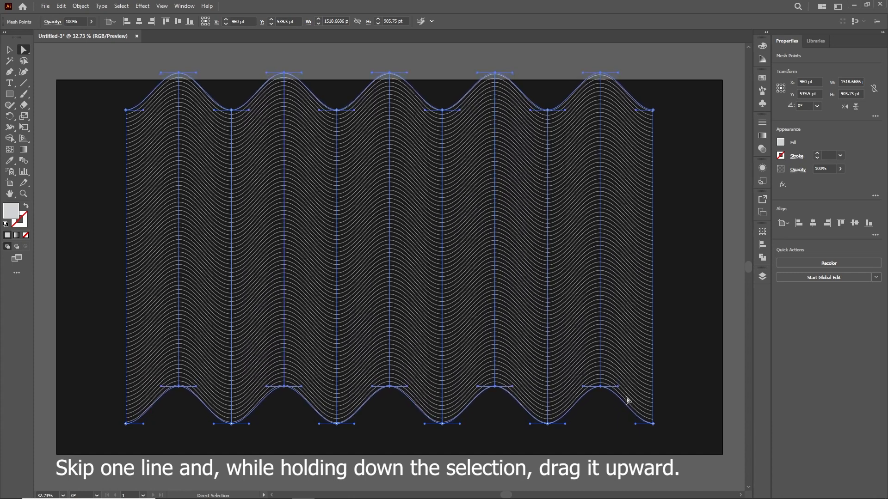
pyautogui.press('Up')
pyautogui.press('Up')
pyautogui.press('Up')
pyautogui.press('Up')
pyautogui.press('Up')
pyautogui.press('Up')
pyautogui.press('Up')
pyautogui.press('Up')
pyautogui.press('Up')
pyautogui.press('Up')
# - Centre the wavy envelope mesh vertically on the artboard and deselect it
pyautogui.click(9, 50)
pyautogui.click(178, 23)
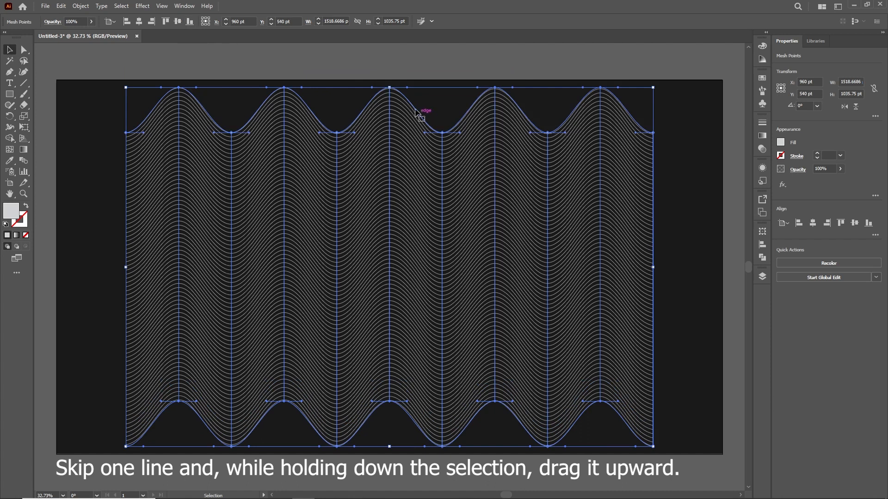
pyautogui.click(400, 63)
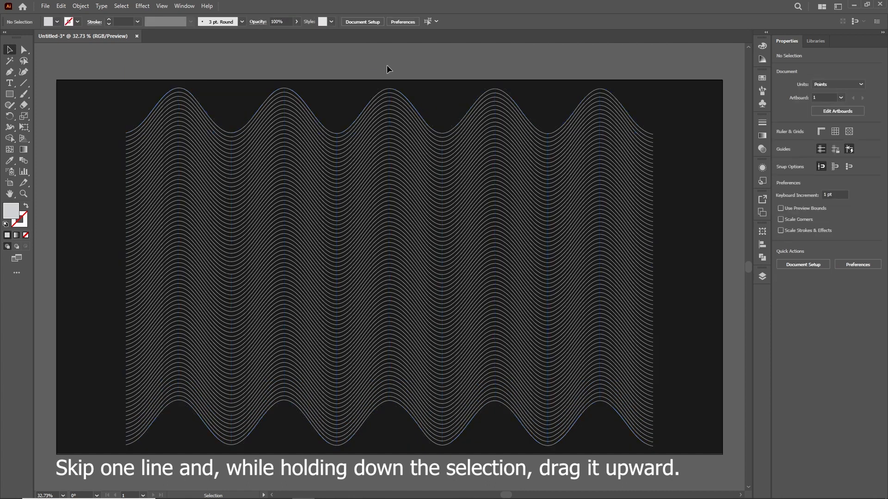
# - Expand the wavy envelope with Object and Fill enabled, then clear the selection
pyautogui.click(148, 166)
pyautogui.click(79, 6)
pyautogui.click(112, 124)
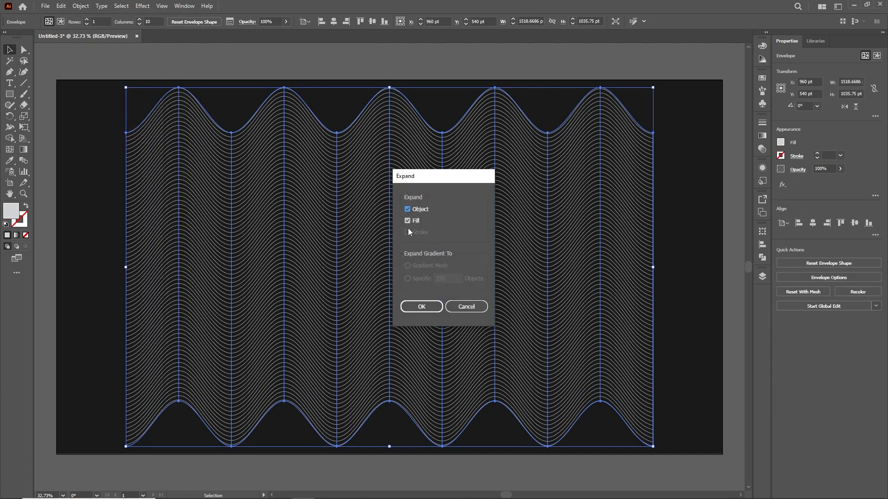
pyautogui.click(421, 307)
pyautogui.click(711, 206)
# - Lock Layer 1 with the wavy lines and add a new layer above it
pyautogui.click(564, 235)
pyautogui.click(763, 276)
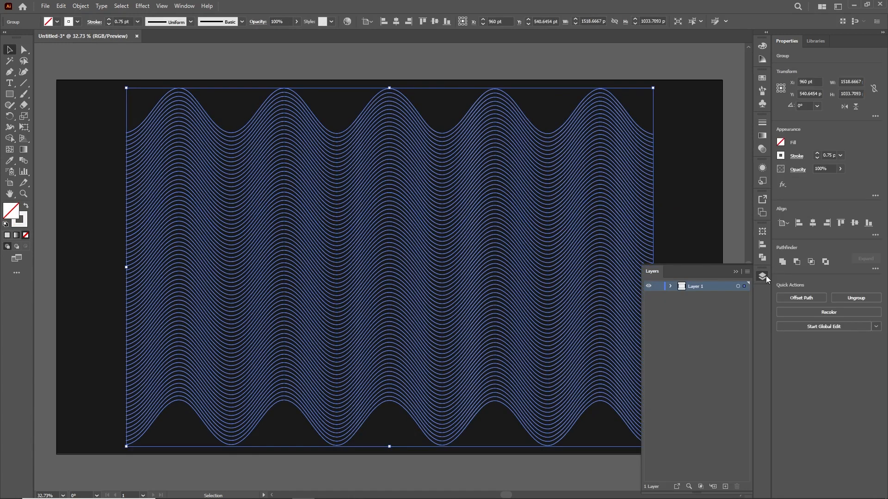
pyautogui.click(671, 287)
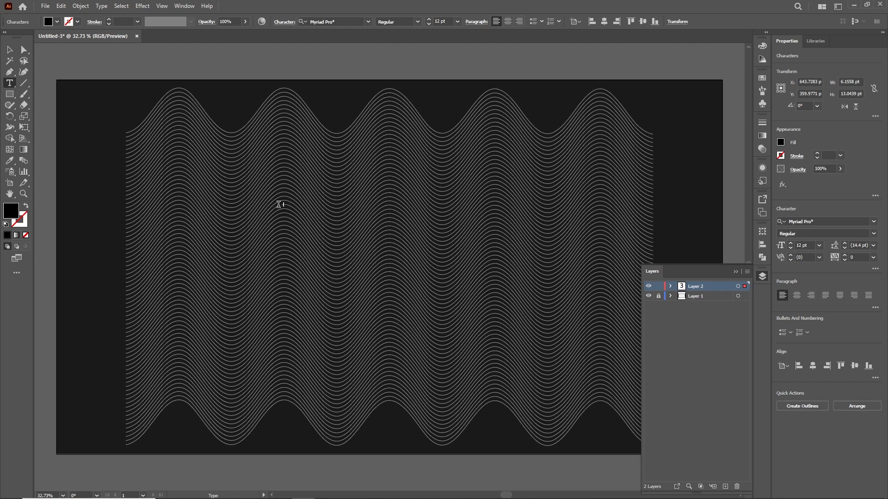
# - Add the text "3D PRINT" on two lines and set its font size to 400 pt
pyautogui.write('0')
pyautogui.hotkey('ctrl', 'a')
pyautogui.moveTo(440, 22); pyautogui.dragTo(431, 22)
pyautogui.write('400')
pyautogui.click(9, 49)
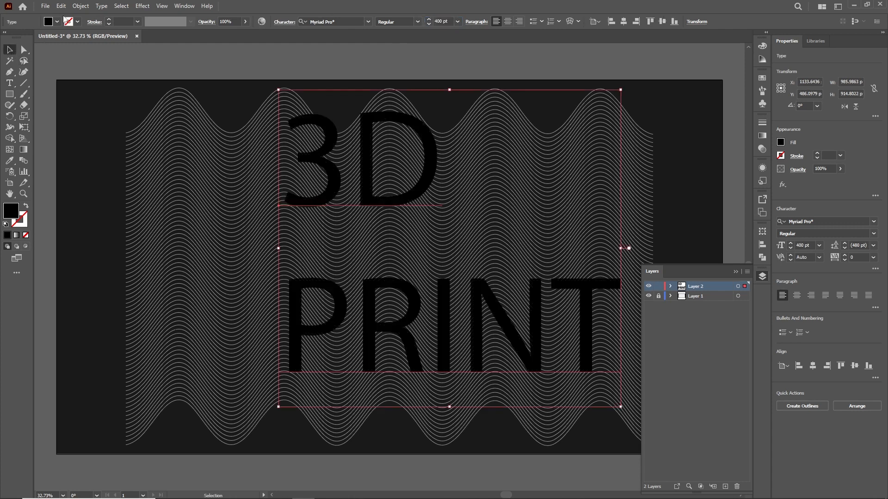
# - Set the text's font to Archivo ExtraBold and its fill to near-white
pyautogui.click(368, 22)
pyautogui.click(438, 69)
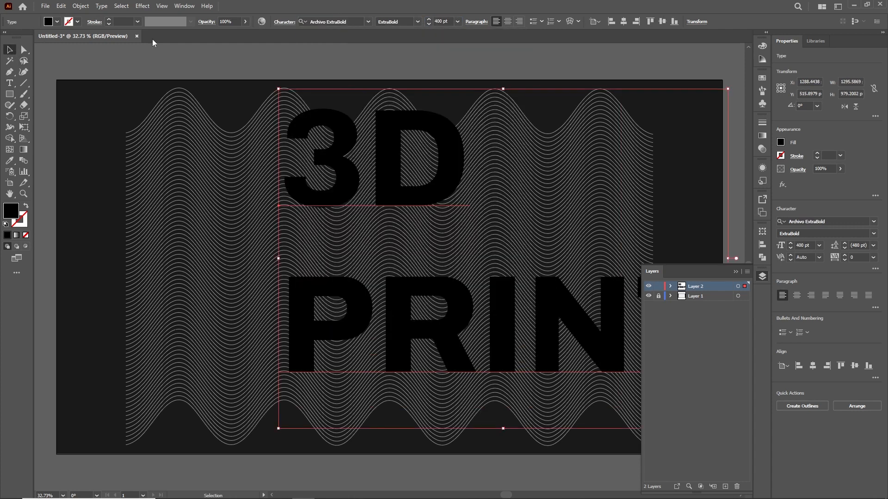
pyautogui.click(56, 22)
pyautogui.click(76, 72)
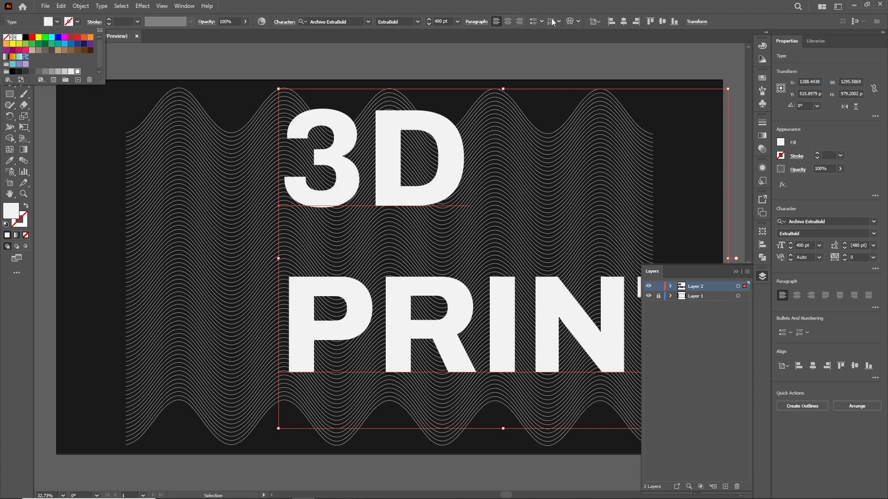
# - Centre the "3D PRINT" text horizontally and vertically on the artboard
pyautogui.click(624, 23)
pyautogui.click(624, 22)
pyautogui.click(662, 22)
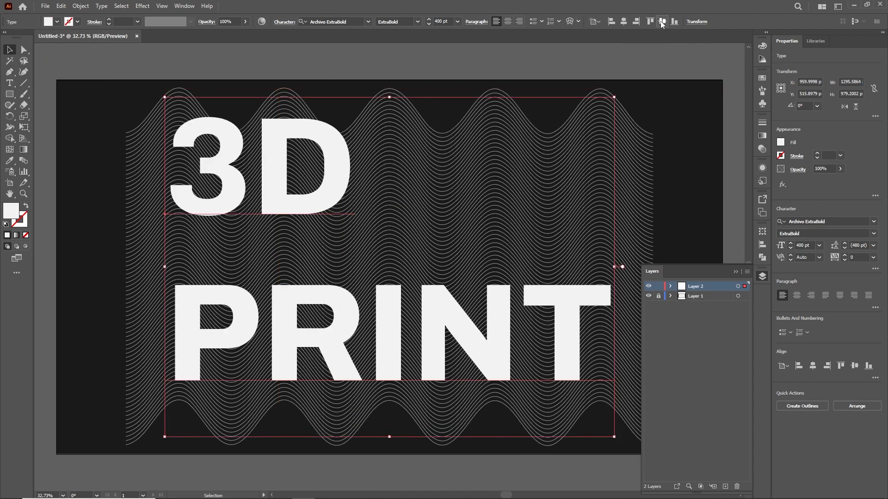
pyautogui.click(742, 276)
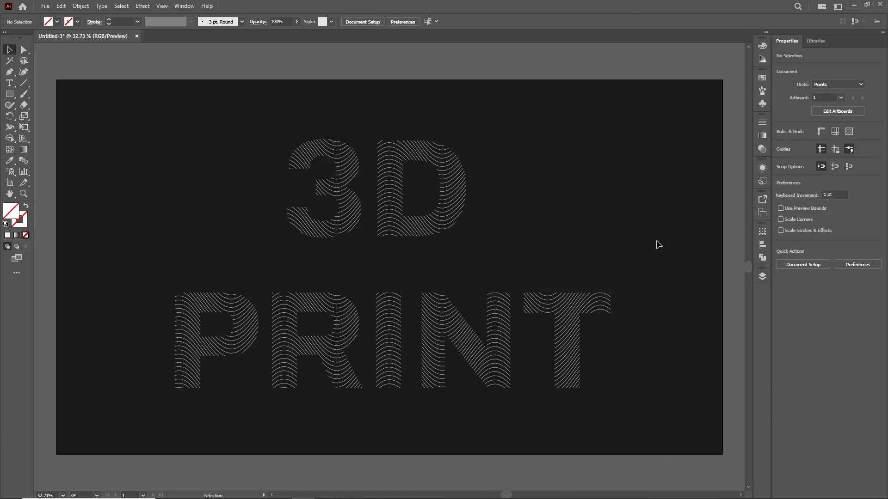
# - Undo the clipping mask that cuts the wavy lines to the text, and clear the selection
pyautogui.hotkey('ctrl', 'z')
pyautogui.click(678, 228)
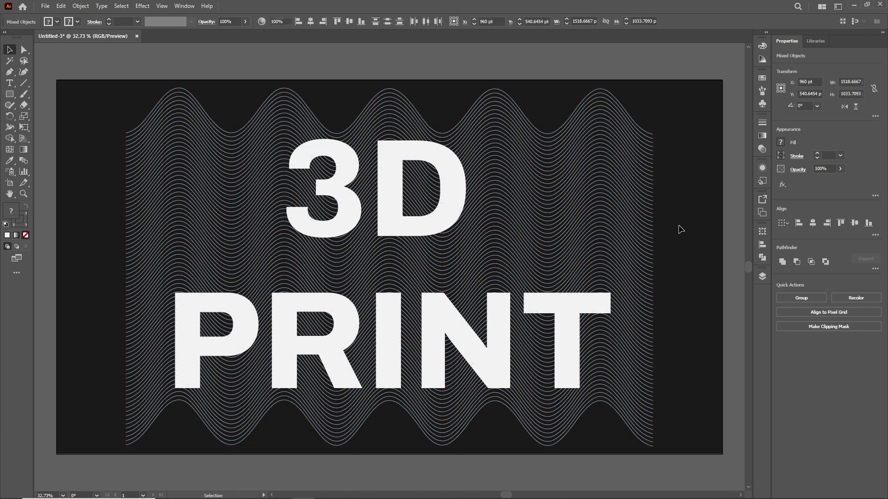
# - Set the leading of the "3D PRINT" text to 350 pt
pyautogui.click(418, 232)
pyautogui.doubleClick(851, 245)
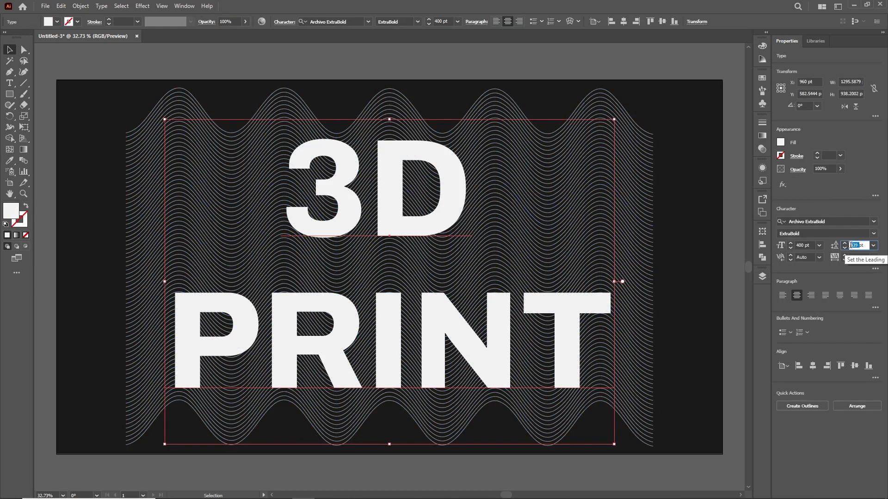
pyautogui.write('350')
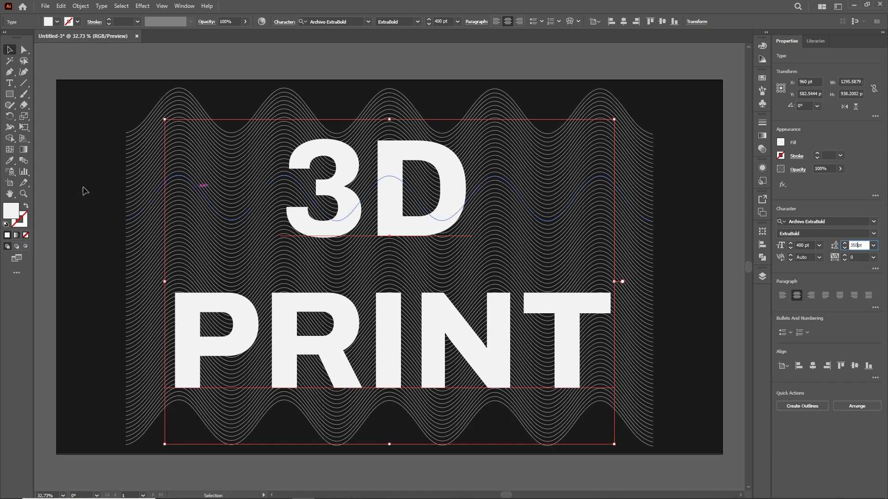
pyautogui.click(703, 243)
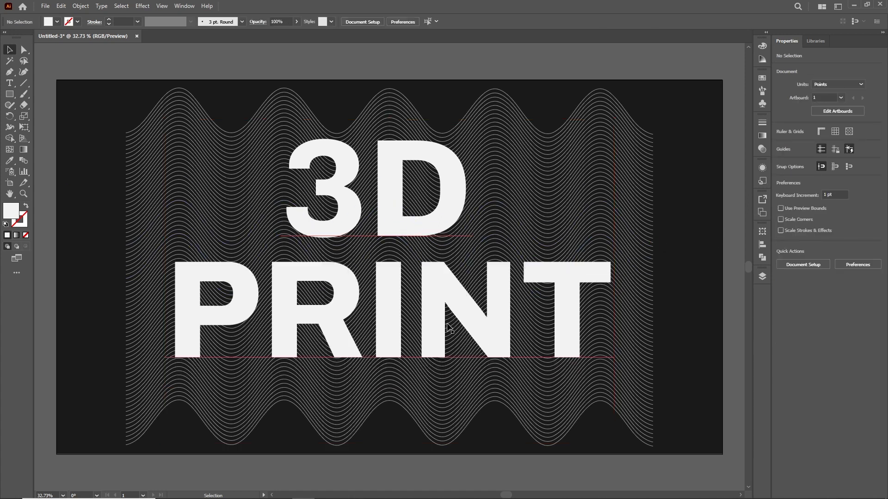
# - Move the "3D PRINT" text down about 55 pt and set its leading to 375 pt
pyautogui.moveTo(483, 325); pyautogui.dragTo(484, 346)
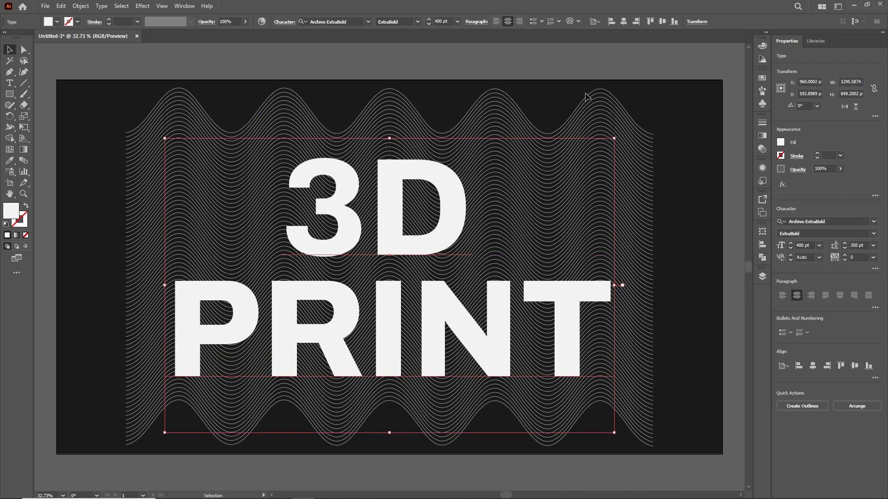
pyautogui.click(681, 205)
pyautogui.click(397, 321)
pyautogui.click(853, 245)
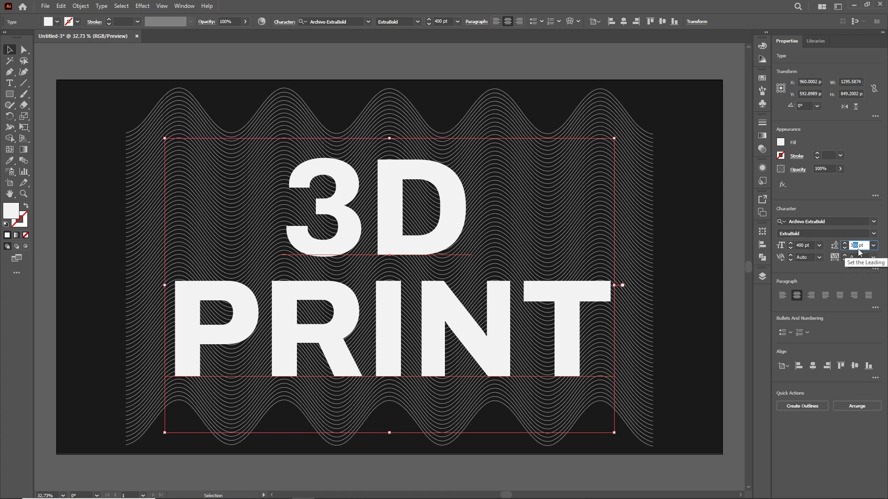
pyautogui.click(686, 255)
# - Vertically centre the text and the wavy lines on each other, and move the text down slightly
pyautogui.click(553, 304)
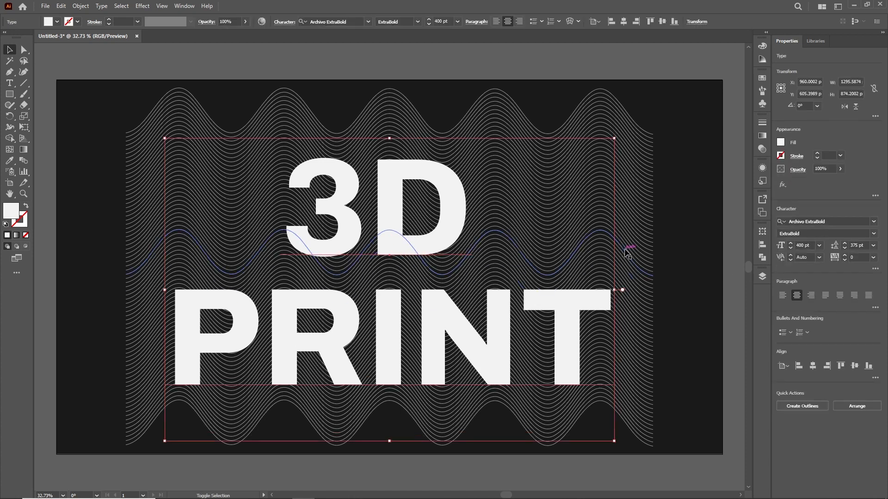
pyautogui.keyDown('shift'); pyautogui.click(629, 250); pyautogui.keyUp('shift')
pyautogui.click(350, 21)
pyautogui.click(699, 196)
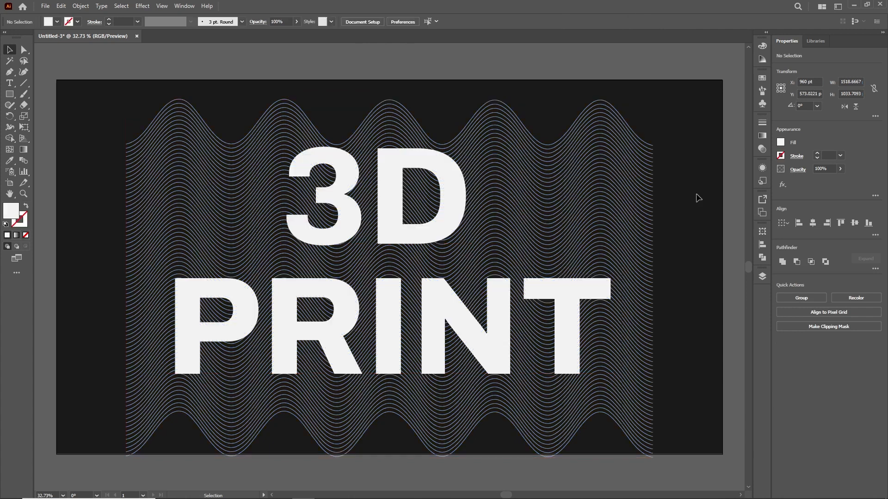
pyautogui.moveTo(391, 318); pyautogui.dragTo(391, 328)
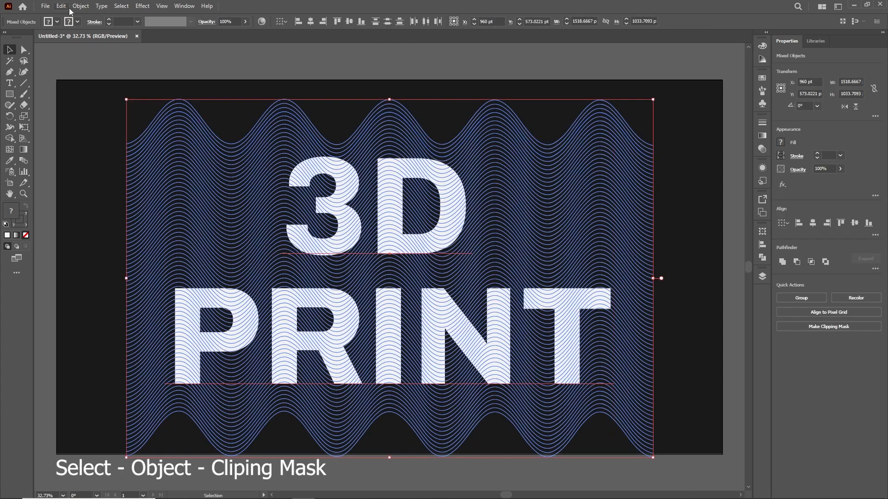
# - Clip the wavy lines to the "3D PRINT" text with a clipping mask and clear the selection
pyautogui.keyDown('shift'); pyautogui.click(204, 123); pyautogui.keyUp('shift')
pyautogui.click(81, 6)
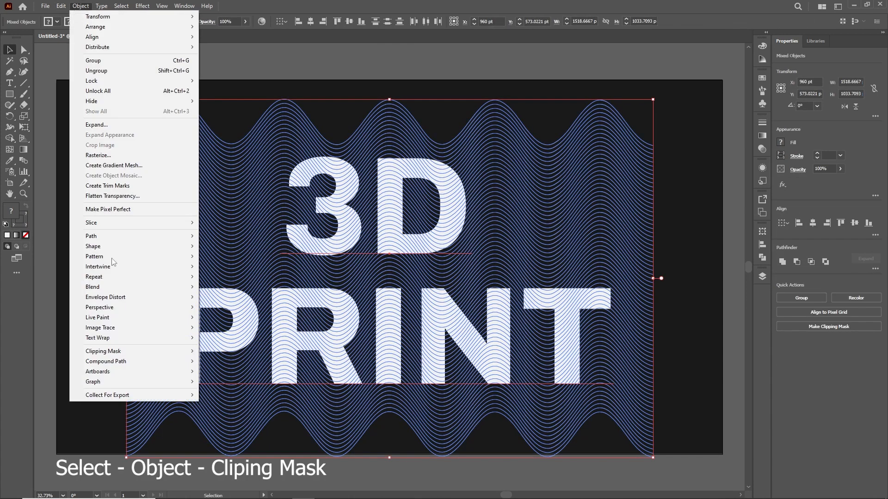
pyautogui.moveTo(115, 353)
pyautogui.click(211, 351)
pyautogui.click(676, 209)
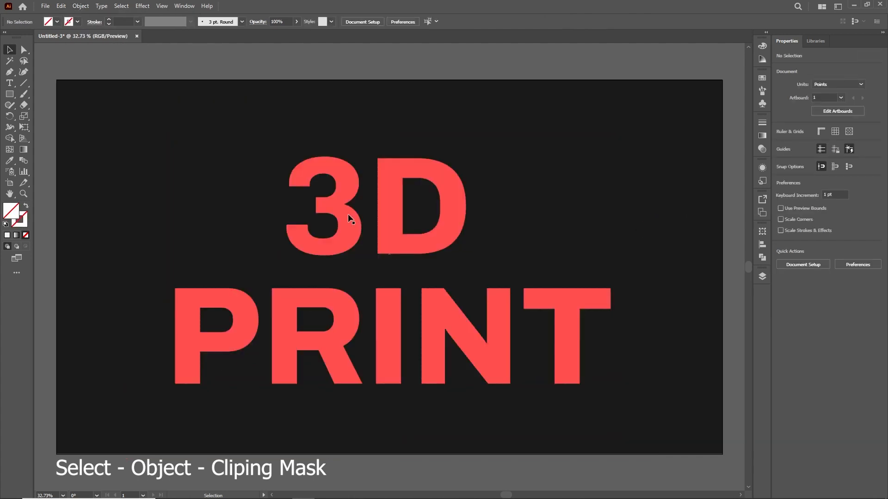
# - Expand the clipped lettering group into plain shapes and clear the selection
pyautogui.click(422, 332)
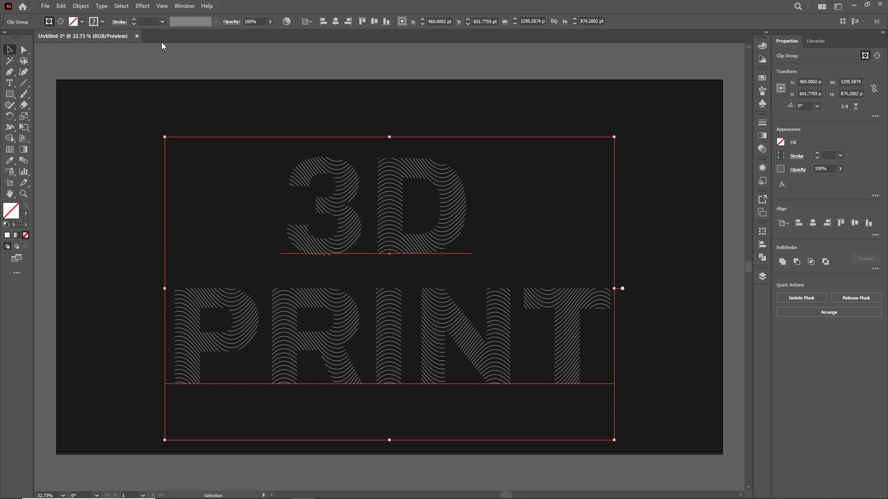
pyautogui.click(90, 7)
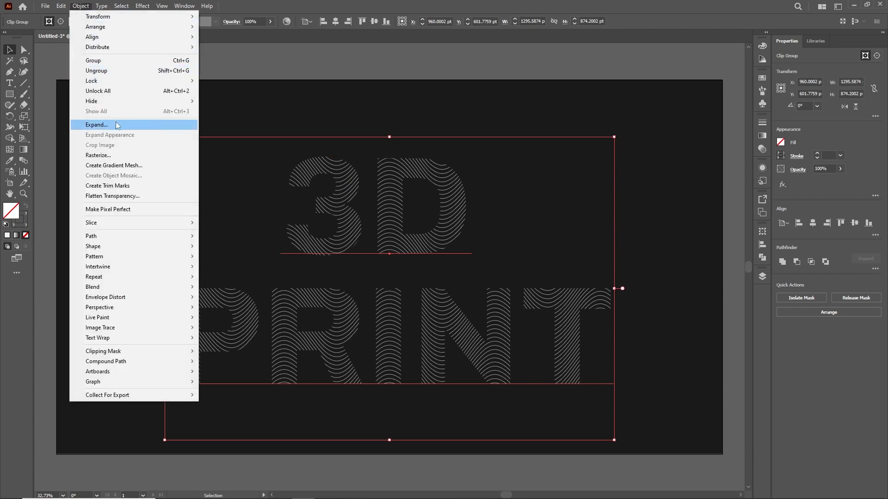
pyautogui.click(93, 121)
pyautogui.click(421, 307)
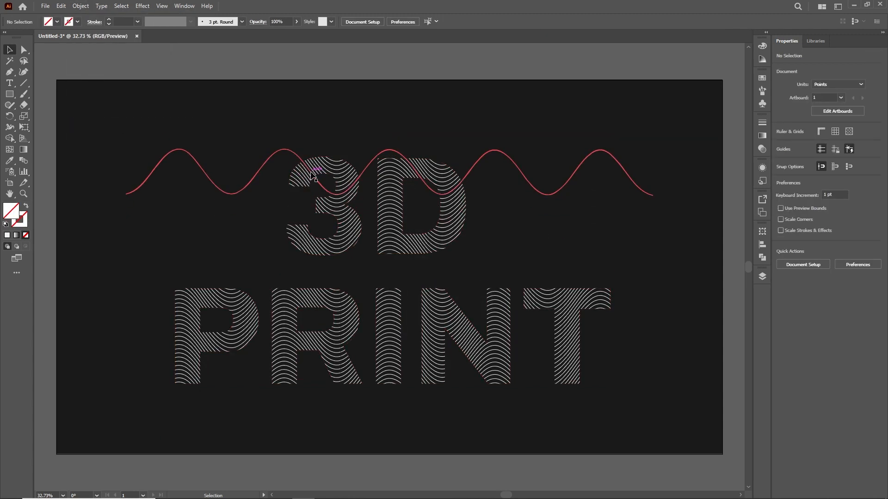
# - Start a classic 3D Extrude & Bevel effect on the expanded clip group with its preview turned on
pyautogui.click(311, 173)
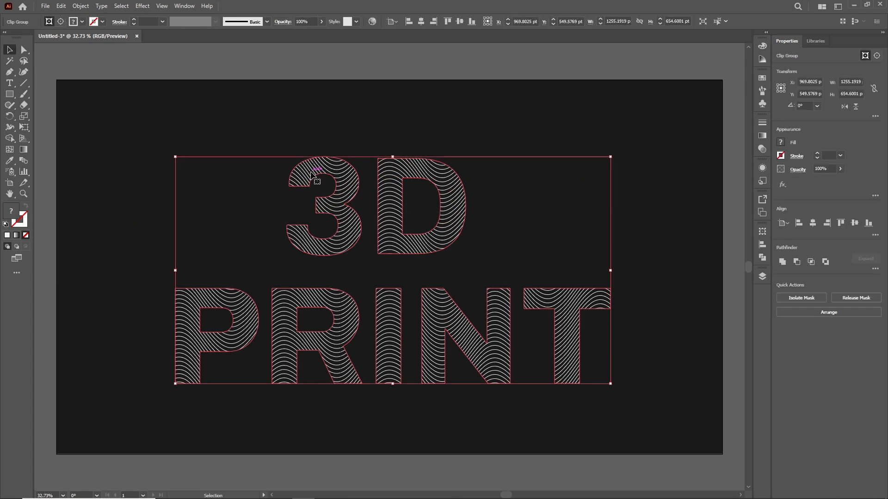
pyautogui.click(143, 7)
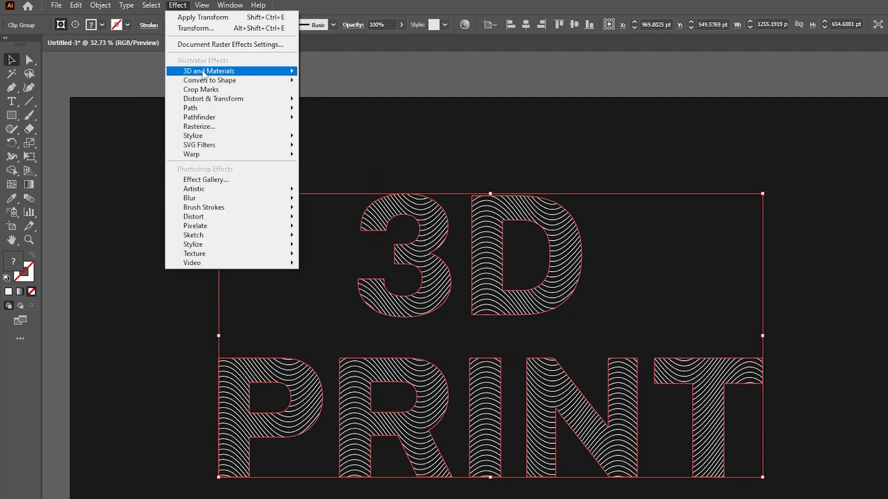
pyautogui.moveTo(163, 61)
pyautogui.moveTo(369, 136)
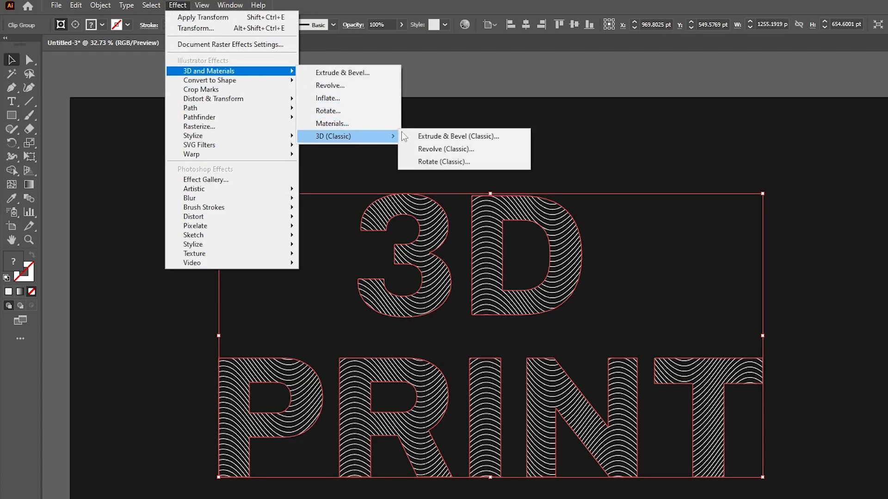
pyautogui.click(471, 134)
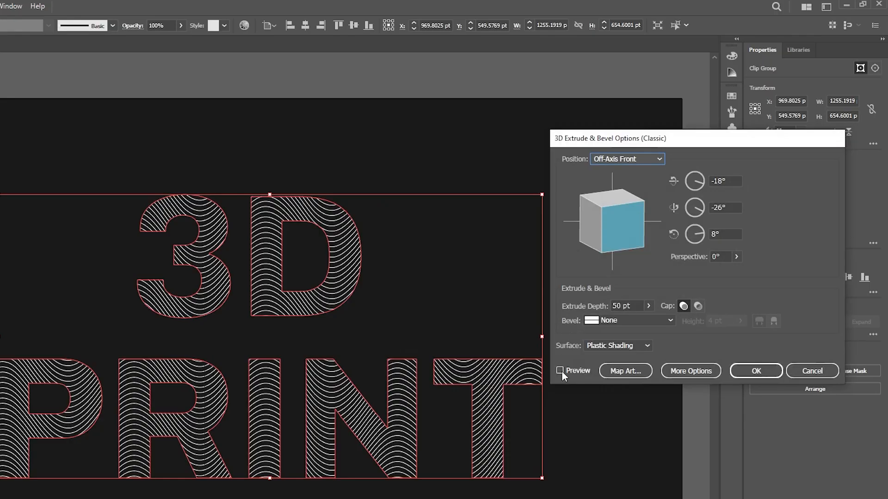
pyautogui.click(560, 370)
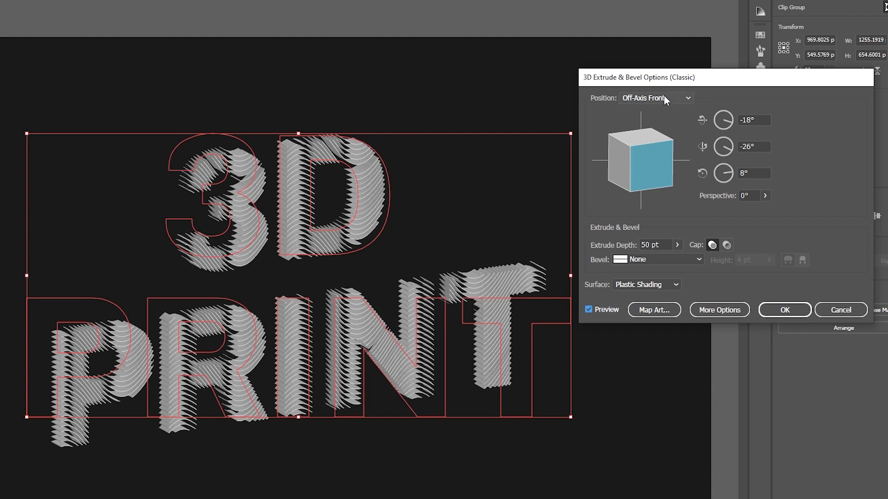
# - Set the effect's position to Isometric Top and adjust it to a custom rotation of 45°, 34° and -18°
pyautogui.click(664, 96)
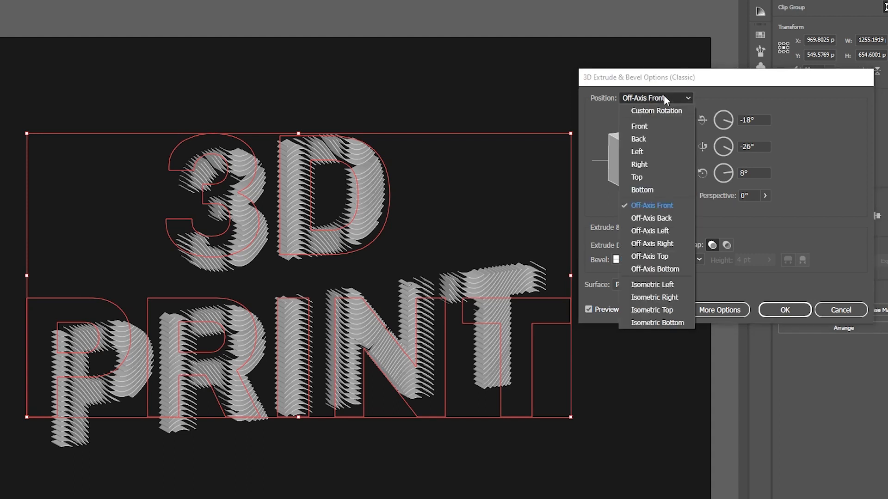
pyautogui.click(669, 310)
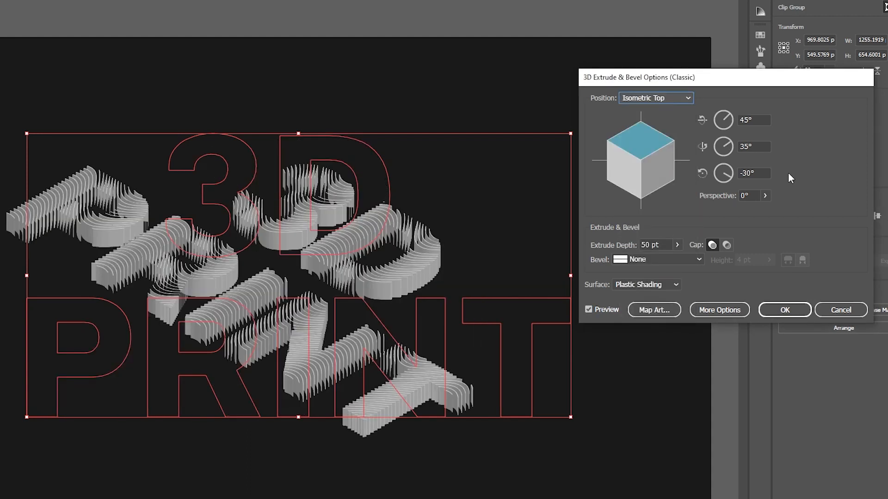
pyautogui.moveTo(680, 179); pyautogui.dragTo(682, 172)
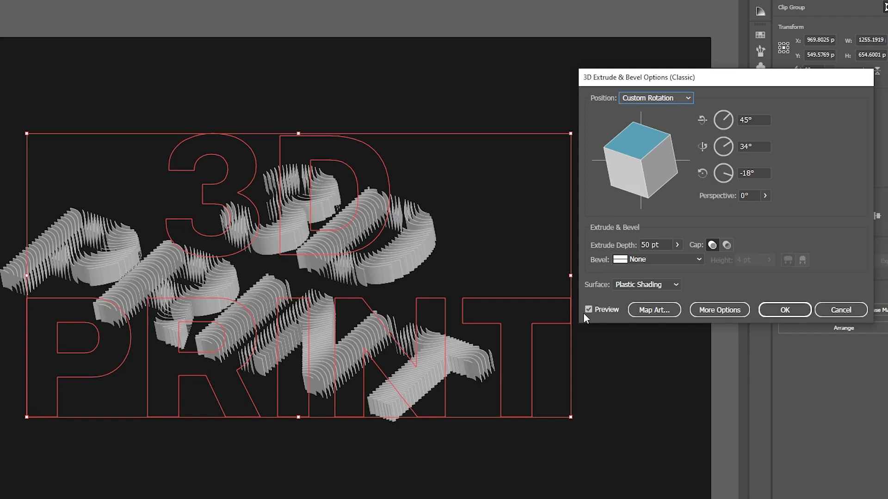
# - Set the extrude depth to 5 pt, refresh the preview and apply the effect
pyautogui.doubleClick(650, 245)
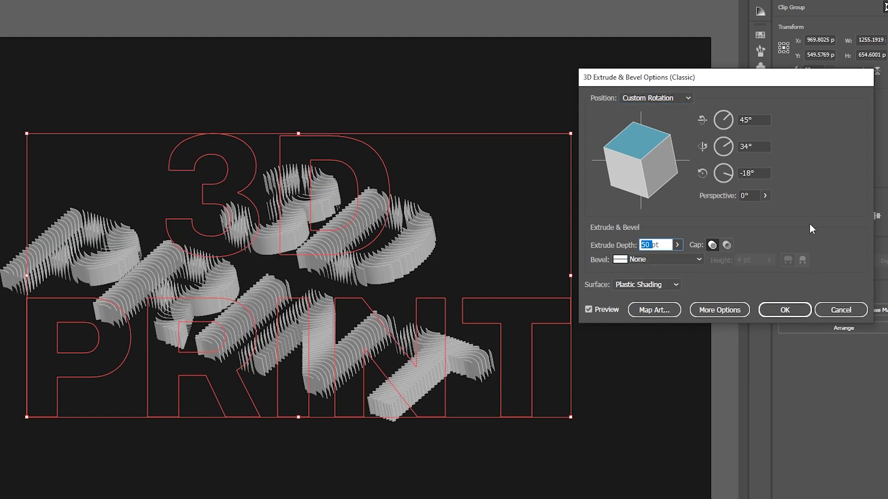
pyautogui.click(589, 308)
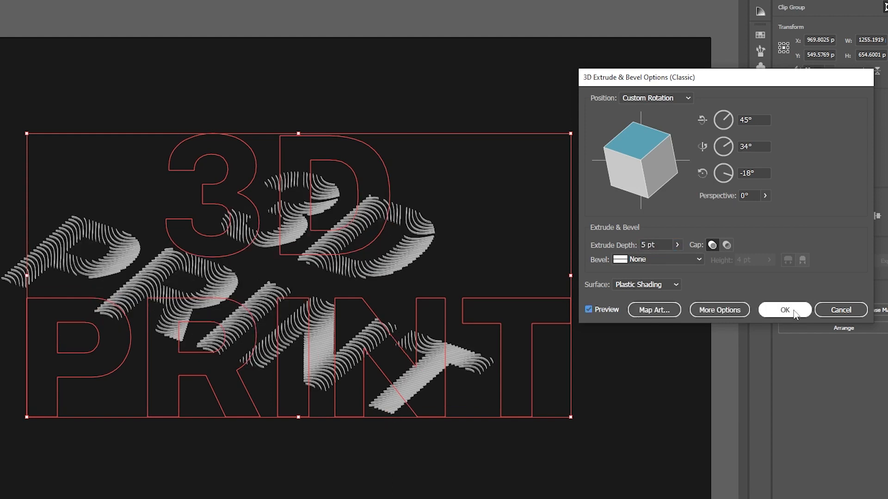
pyautogui.click(785, 309)
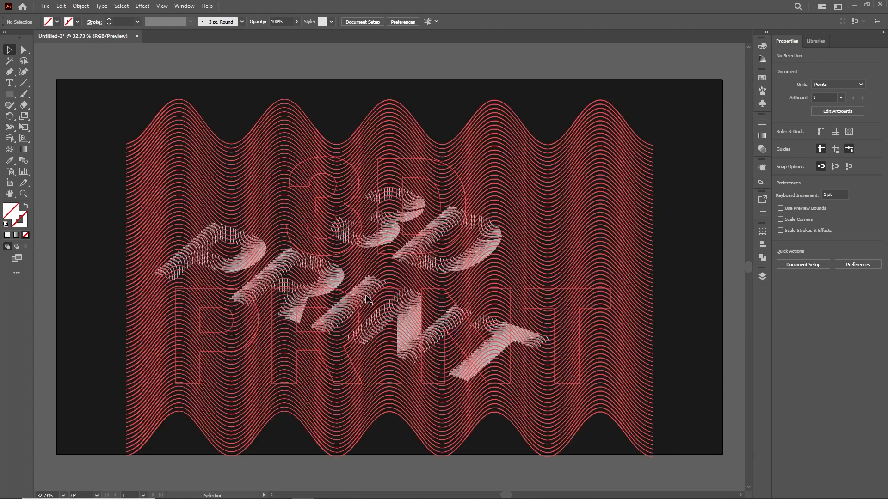
# - Expand the appearance of the extruded lettering and clear the selection
pyautogui.click(80, 5)
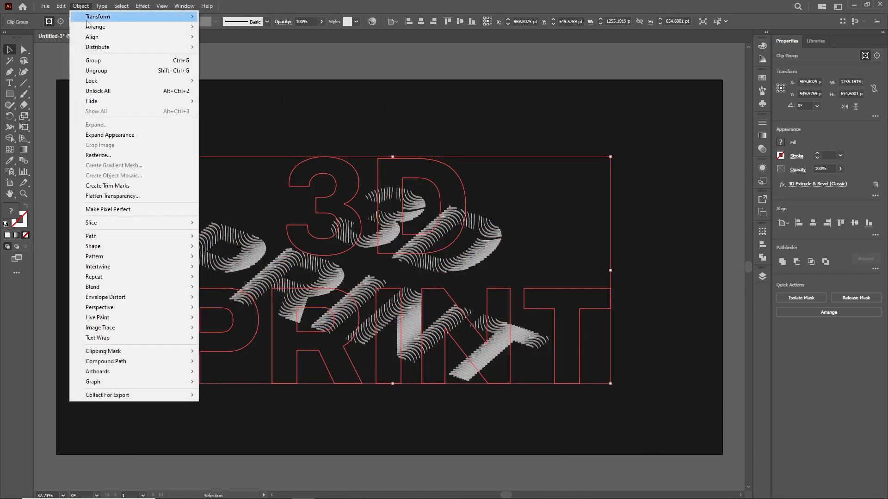
pyautogui.click(110, 134)
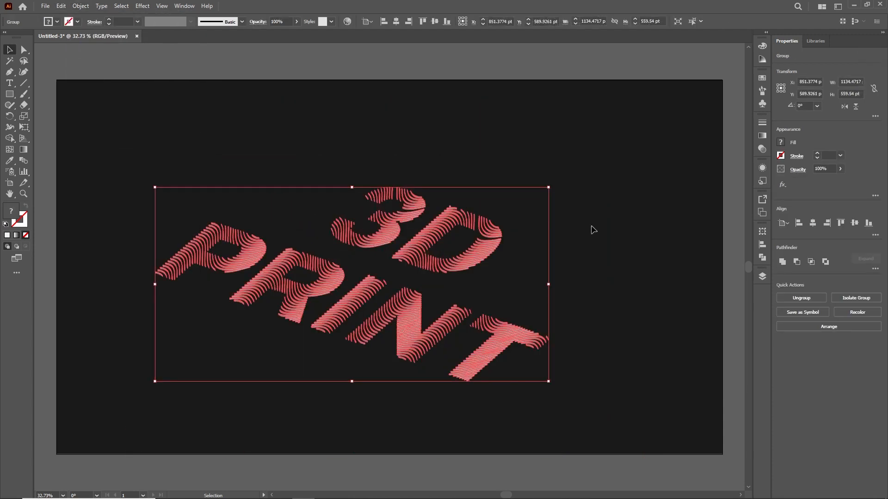
pyautogui.click(604, 235)
# - Scale the lettering down to about 1019 by 502 pt and centre it horizontally on the artboard
pyautogui.hotkey('ctrl', '-')
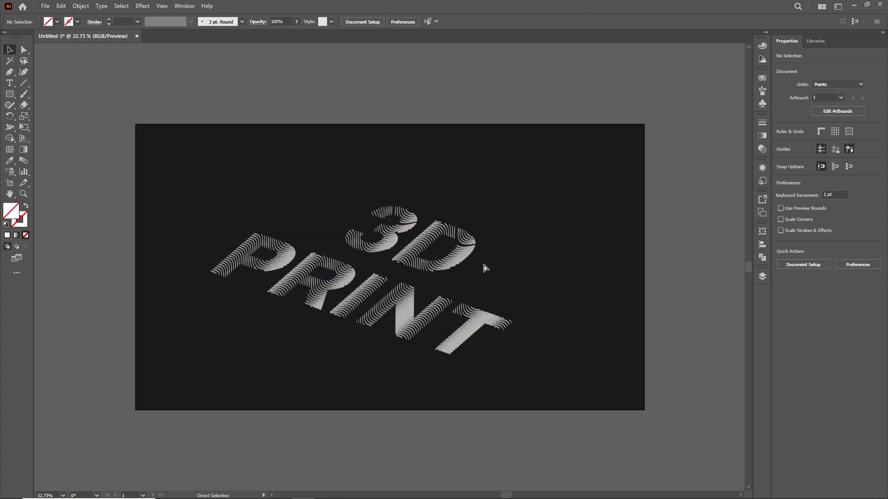
pyautogui.moveTo(170, 186); pyautogui.dragTo(508, 385)
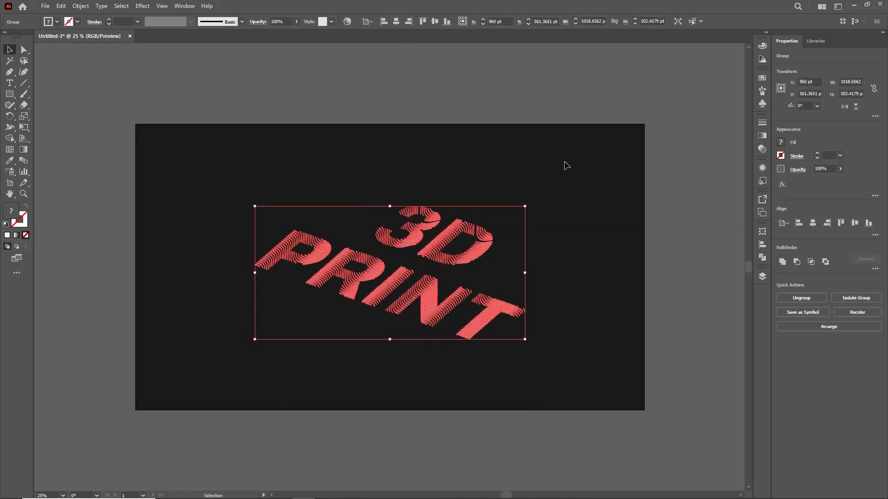
pyautogui.click(566, 165)
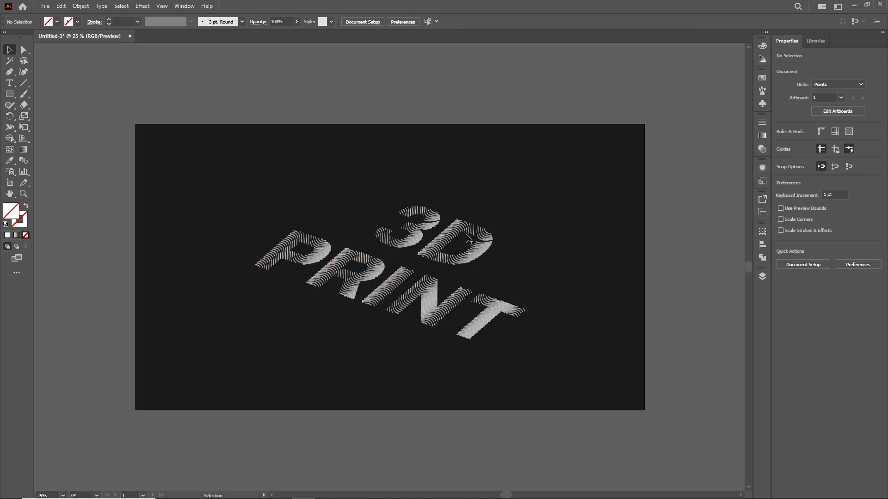
# - Duplicate the lettering up and to the right of the original and bring the copy to the front
pyautogui.moveTo(455, 238); pyautogui.dragTo(558, 151)
pyautogui.rightClick(501, 199)
pyautogui.moveTo(583, 371)
pyautogui.click(637, 369)
# - Duplicate the original lettering about 100 pt left and 157 pt below it, and send the copy to the back
pyautogui.click(425, 290)
pyautogui.moveTo(425, 286); pyautogui.dragTo(401, 328)
pyautogui.rightClick(401, 328)
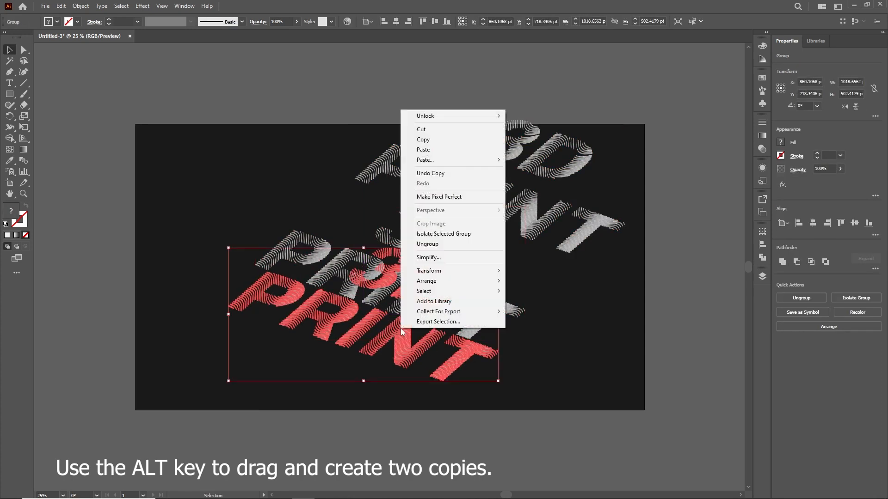
pyautogui.moveTo(456, 286)
pyautogui.click(571, 311)
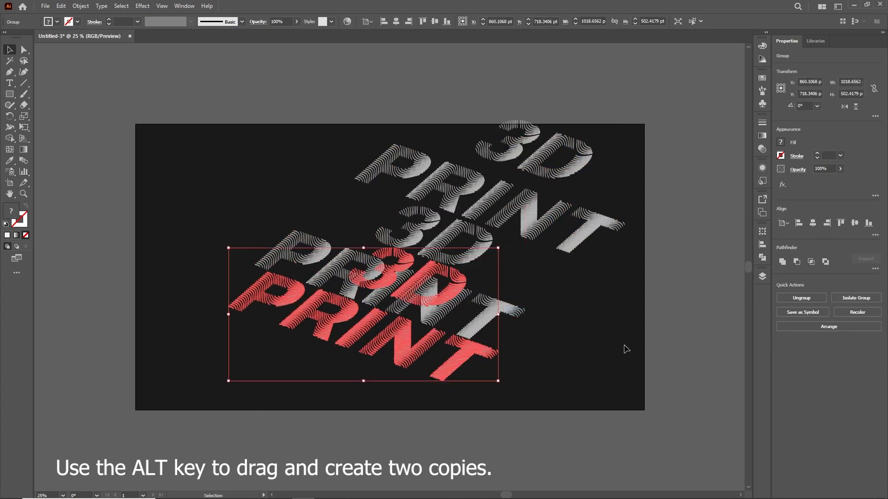
# - Move the rear copy to about 20 pt right of and 50 pt below the original lettering
pyautogui.click(610, 340)
pyautogui.moveTo(406, 338); pyautogui.dragTo(423, 299)
pyautogui.click(559, 326)
pyautogui.moveTo(276, 276); pyautogui.dragTo(276, 276)
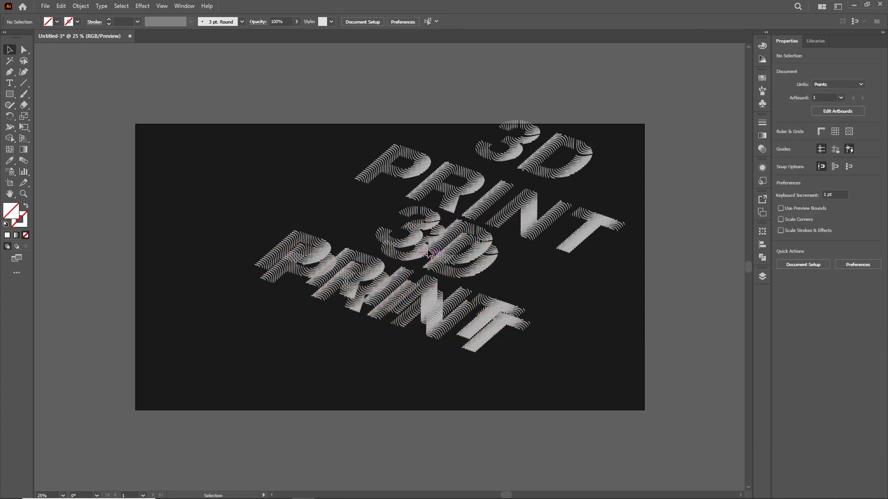
pyautogui.click(414, 221)
pyautogui.click(495, 353)
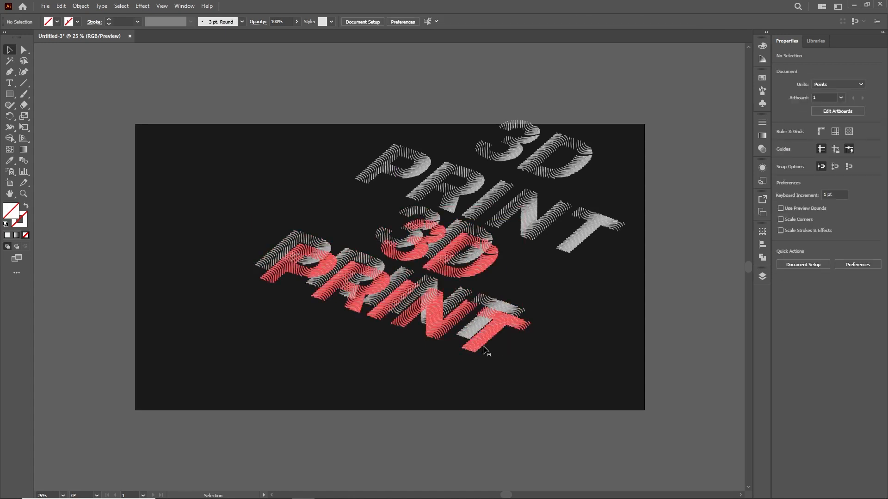
# - Fill the rear copy of the lettering with the near-black swatch and clear the selection
pyautogui.click(485, 351)
pyautogui.click(55, 24)
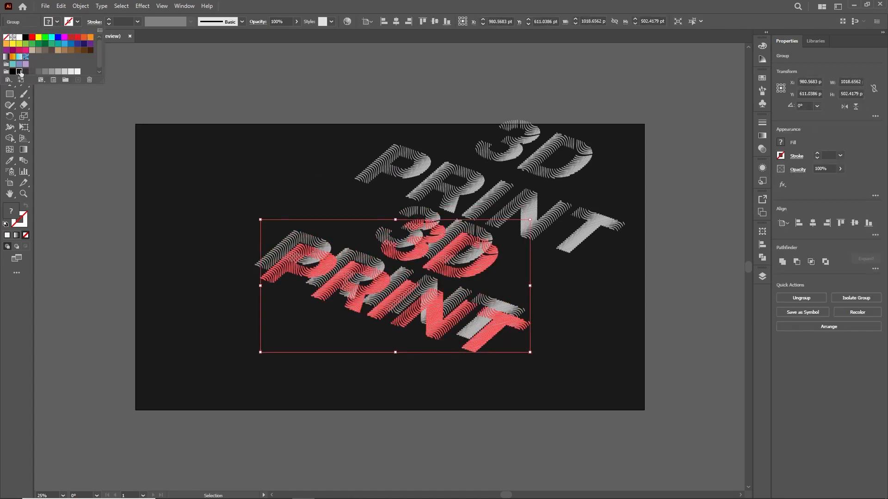
pyautogui.click(21, 74)
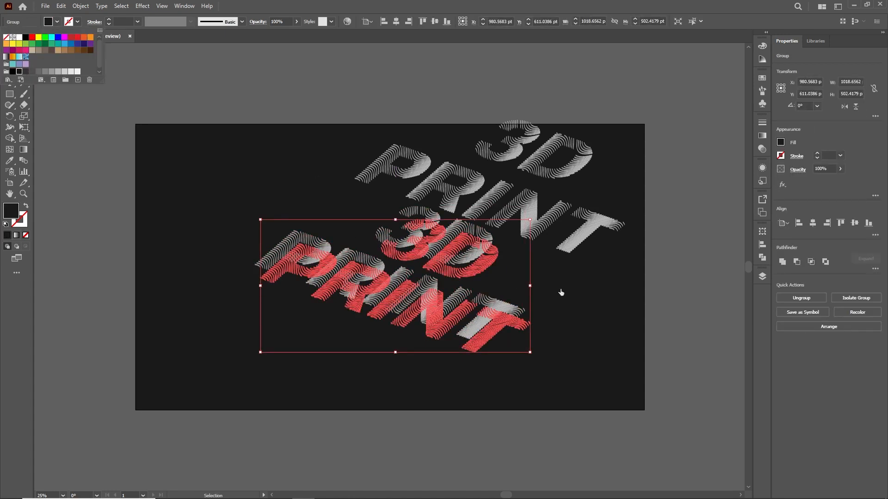
pyautogui.click(539, 307)
# - Blend the dark rear copy with the original grey lettering in front of it
pyautogui.click(493, 342)
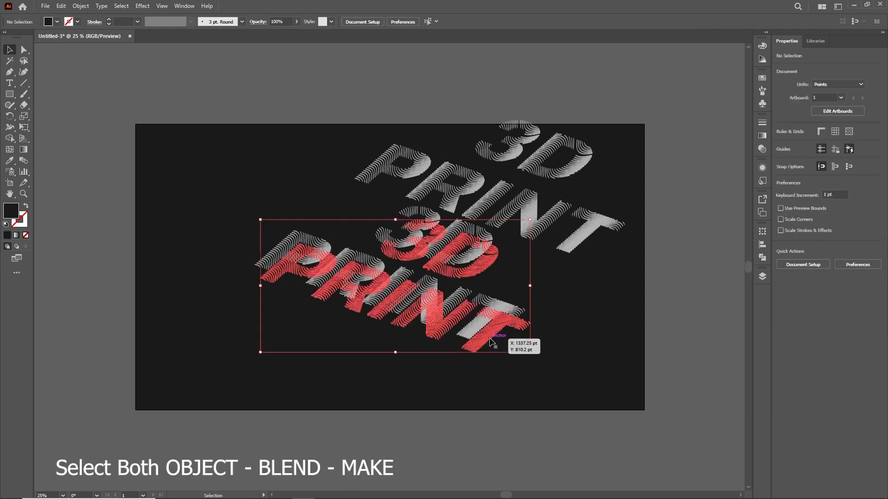
pyautogui.keyDown('shift'); pyautogui.click(496, 301); pyautogui.keyUp('shift')
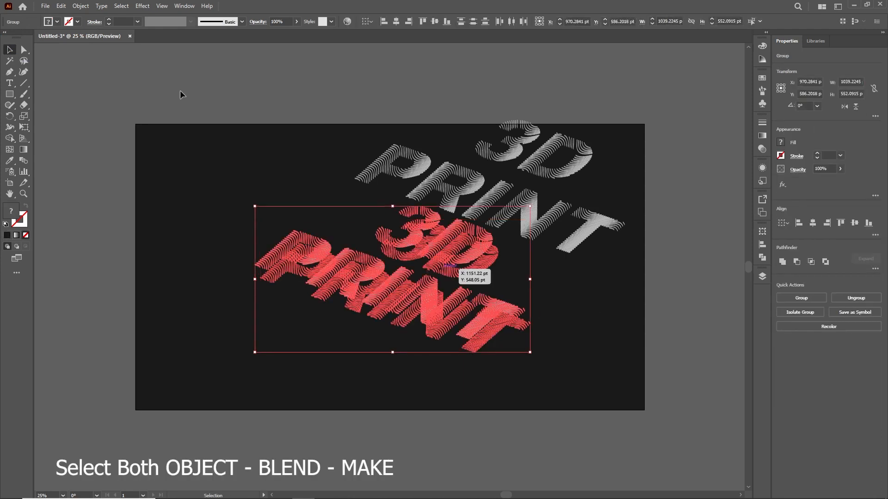
pyautogui.click(80, 5)
pyautogui.moveTo(105, 287)
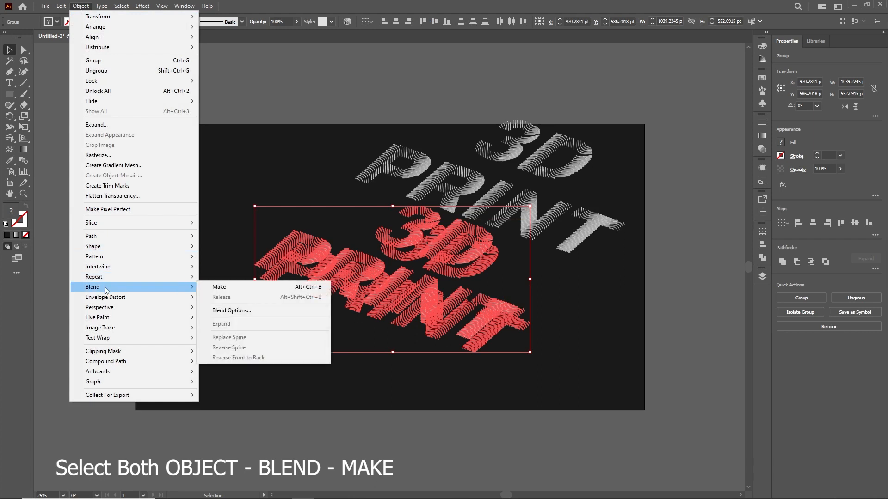
pyautogui.click(218, 285)
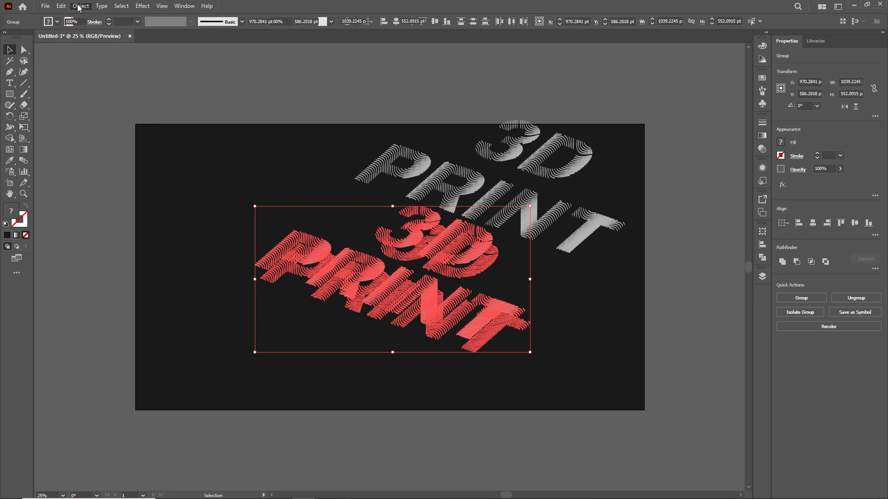
# - Set the blend between the dark rear copy and the grey lettering to 50 specified steps and clear the selection
pyautogui.click(79, 6)
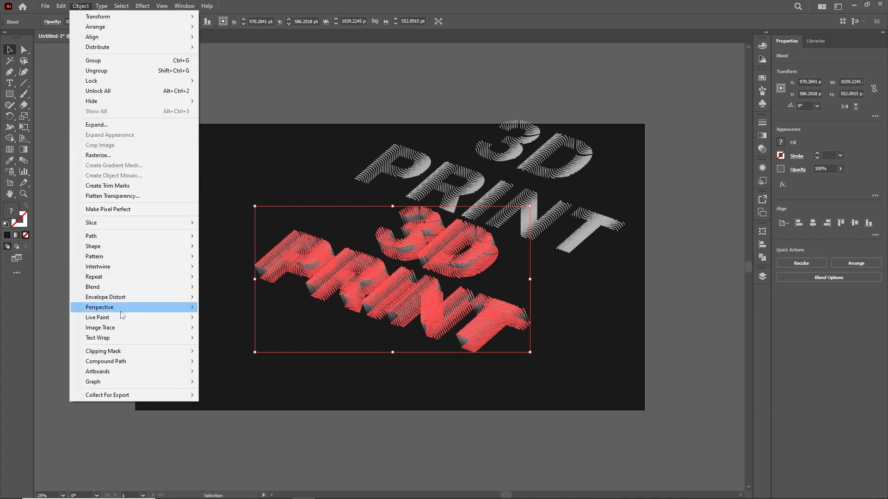
pyautogui.moveTo(128, 338)
pyautogui.moveTo(129, 286)
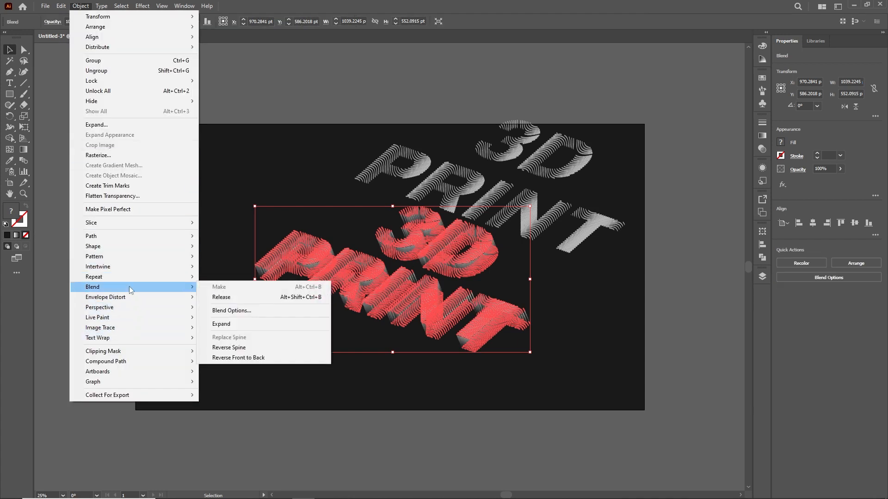
pyautogui.click(240, 311)
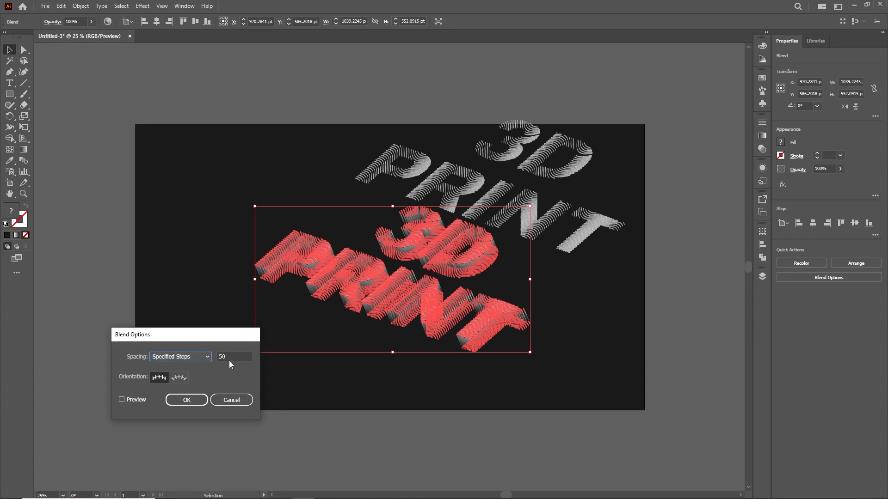
pyautogui.doubleClick(217, 357)
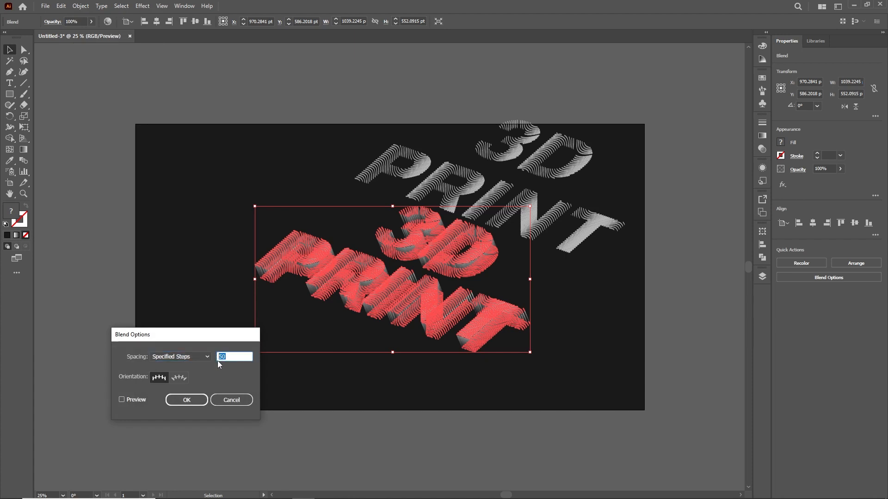
pyautogui.click(122, 399)
pyautogui.click(185, 401)
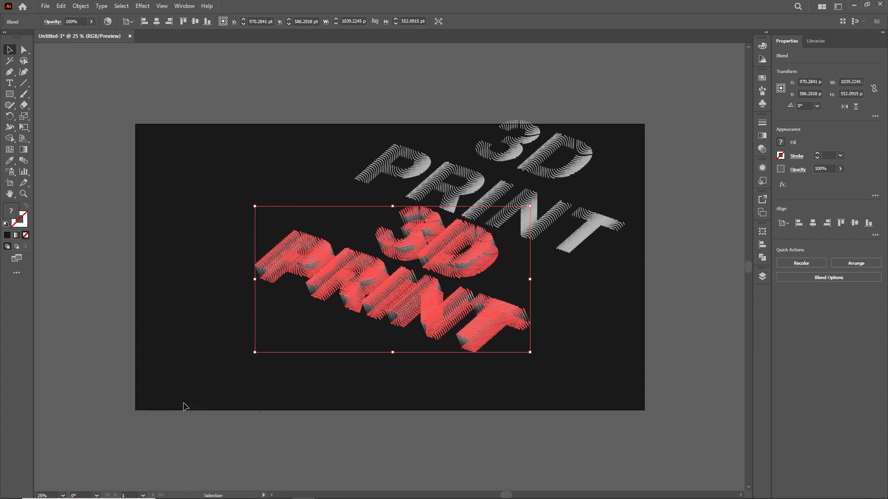
pyautogui.click(557, 333)
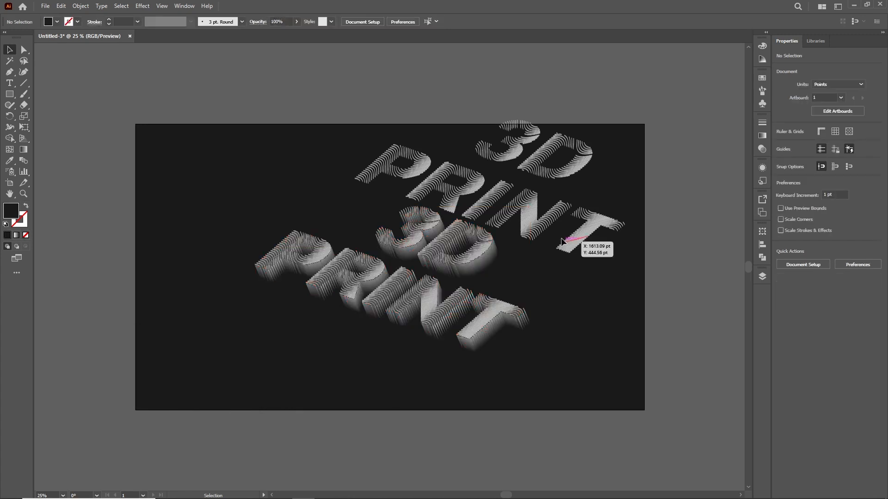
# - Move the spare grey lettering about 377 pt left and 326 pt down onto the front face of the blended lettering
pyautogui.moveTo(552, 227); pyautogui.dragTo(437, 313)
pyautogui.moveTo(445, 309); pyautogui.dragTo(447, 307)
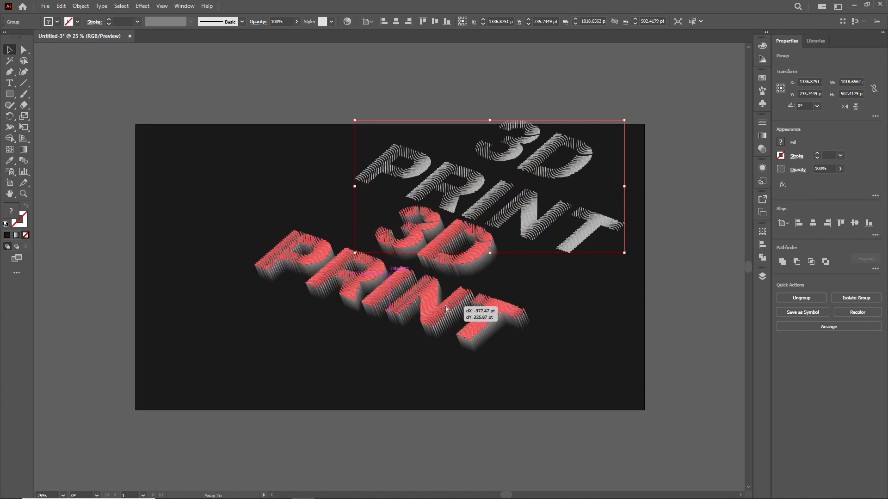
pyautogui.click(600, 327)
# - Fill the top lettering with the near-white swatch at the end of the greys and clear the selection
pyautogui.click(475, 326)
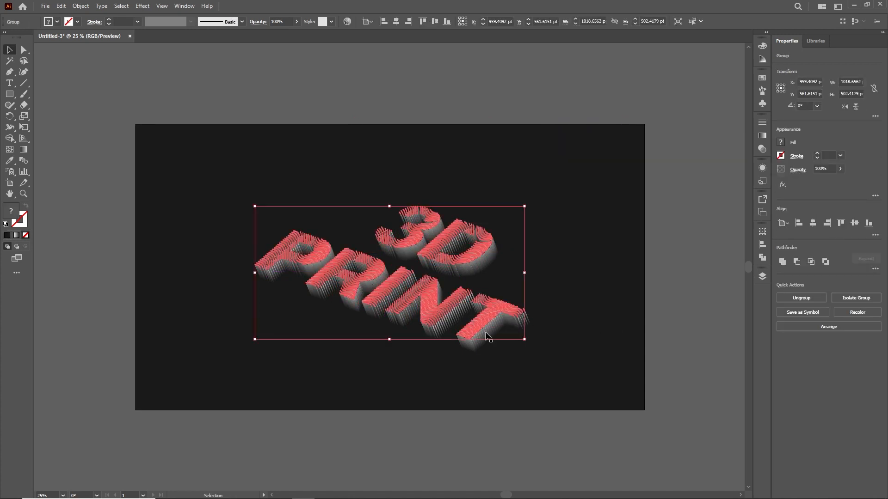
pyautogui.click(57, 21)
pyautogui.click(77, 72)
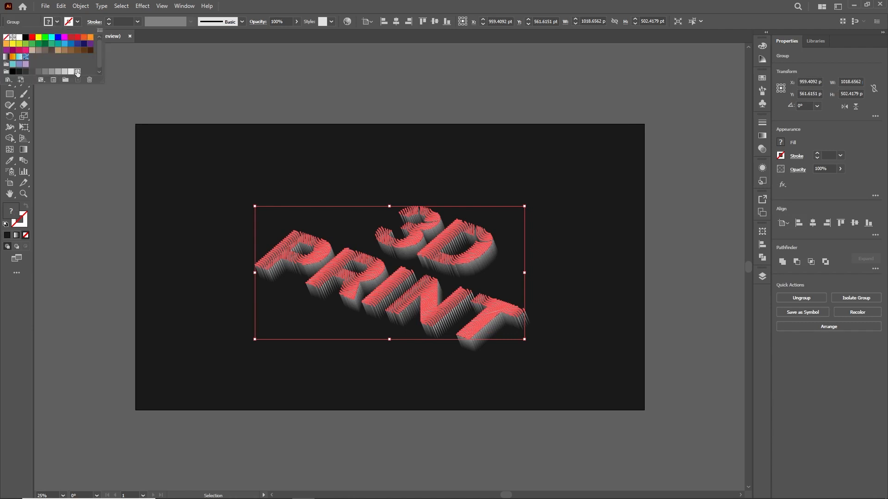
pyautogui.click(364, 12)
pyautogui.click(239, 214)
# - Nudge the near-white top lettering 1 pt up above the blended lettering and check the finished artwork
pyautogui.press('z')
pyautogui.click(341, 246)
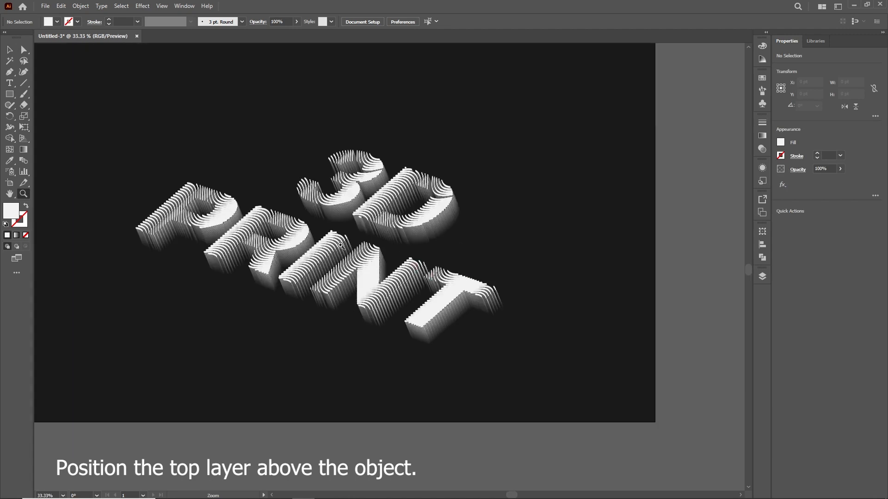
pyautogui.click(513, 314)
pyautogui.press('v')
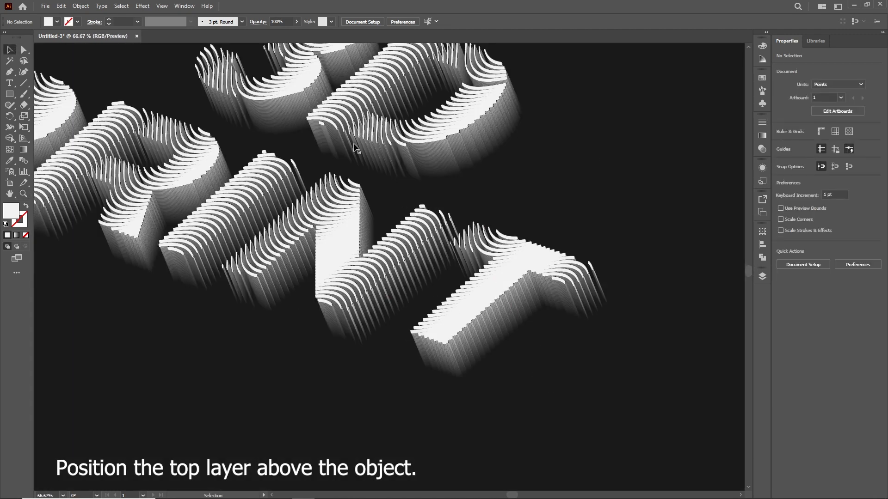
pyautogui.click(397, 238)
pyautogui.press('Up')
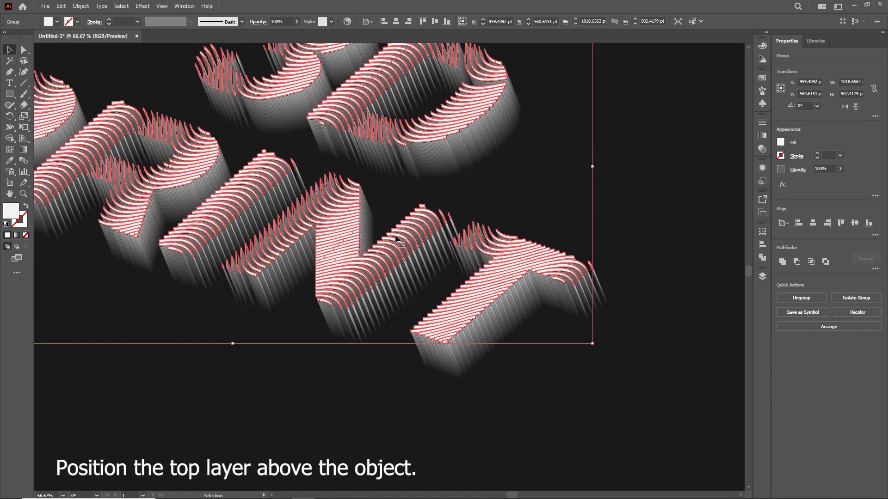
pyautogui.press('Right')
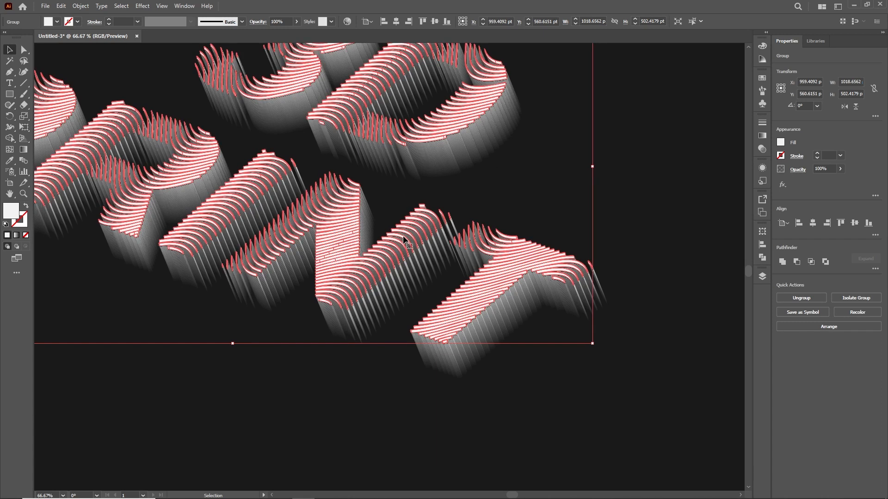
pyautogui.click(679, 175)
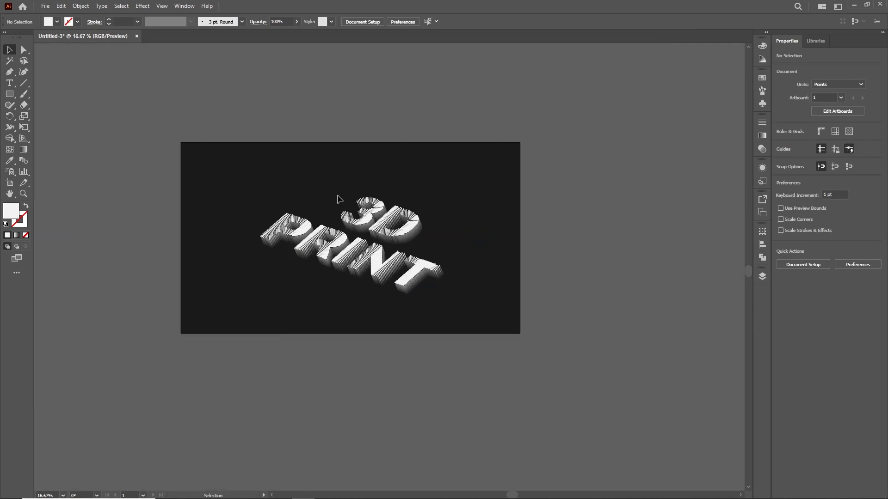
pyautogui.press('z')
pyautogui.moveTo(286, 226); pyautogui.dragTo(548, 300)
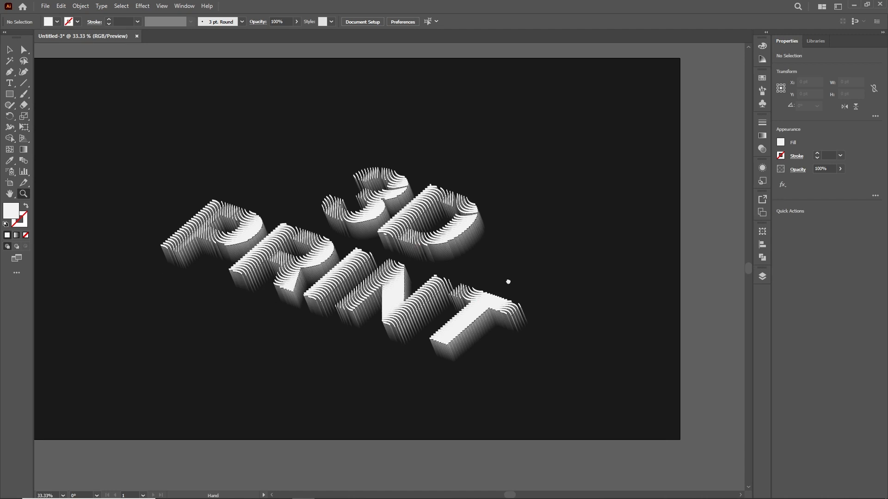